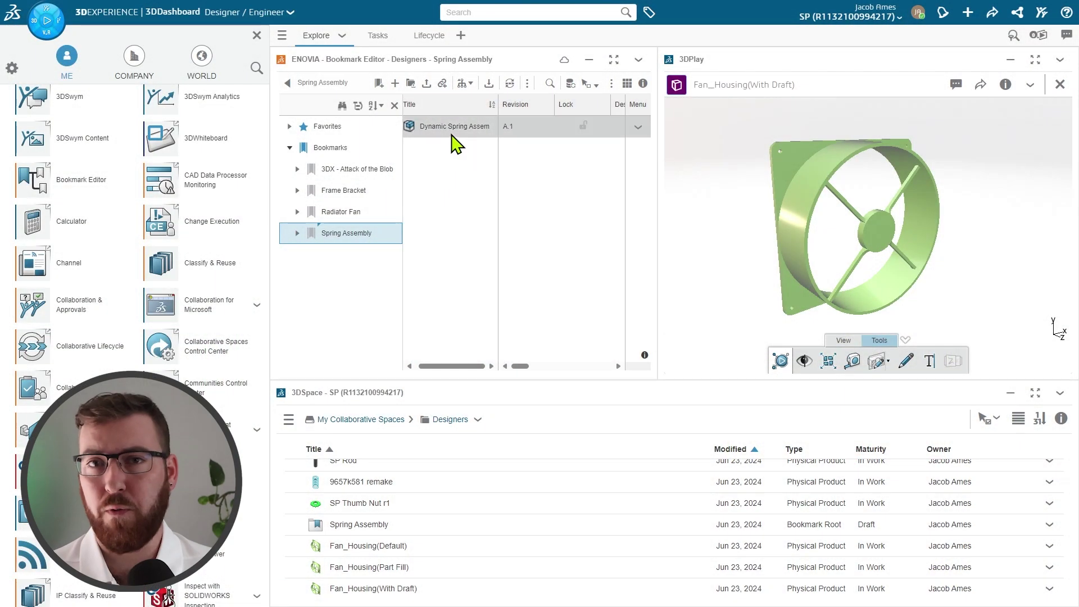
Step: Move the Dynamic Spring Assembly onto Lifecycle and apply the Freeze transition to make it Frozen
drag(453, 136, 475, 265)
click(467, 148)
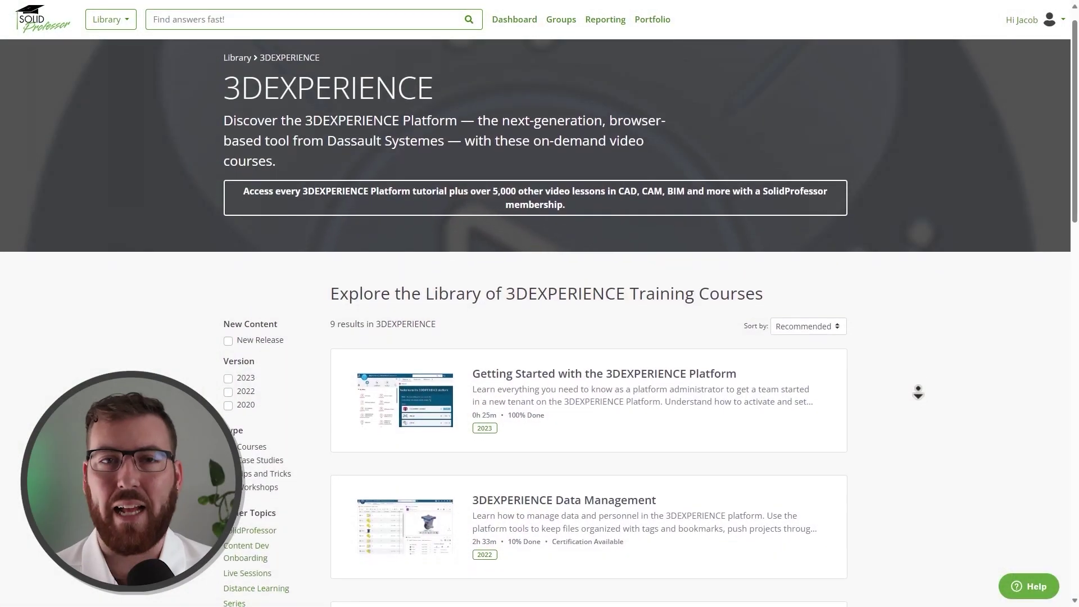
Step: Change the rectangle's width dimension from 5 to 7 in
scroll(918, 392, down, 10)
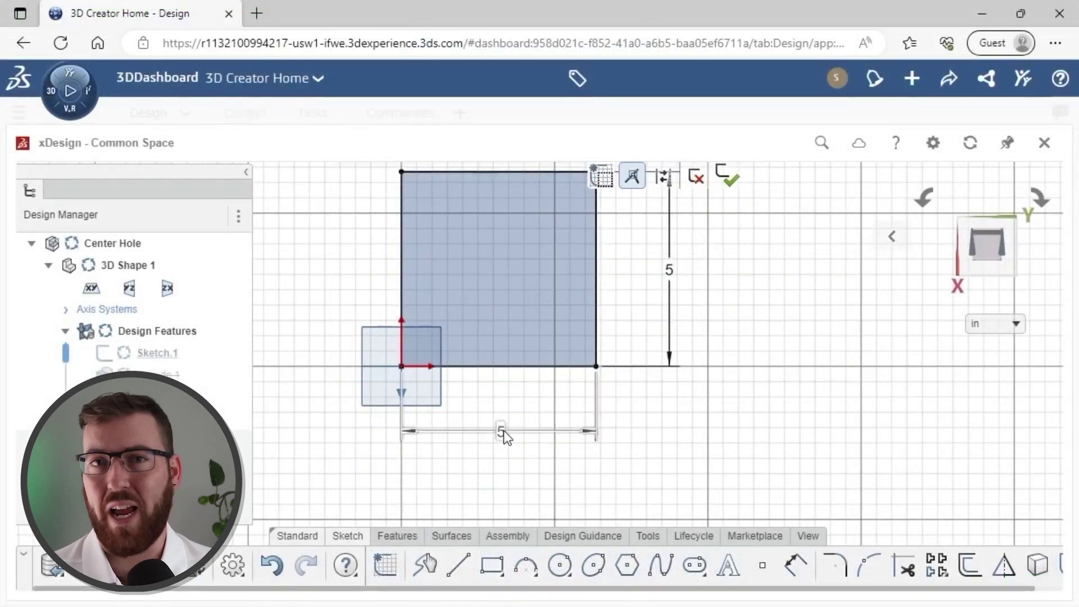
double_click(503, 430)
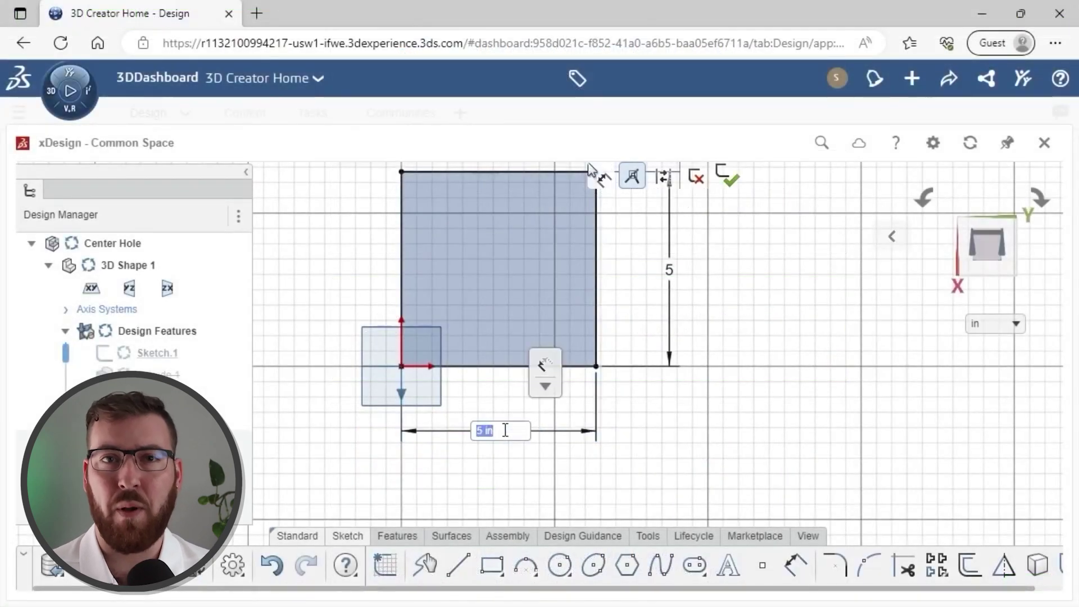
text(7)
key(Return)
Step: Finish the sketch and pull the subdivision edge outward about 0.209 and up about 0.106
click(730, 180)
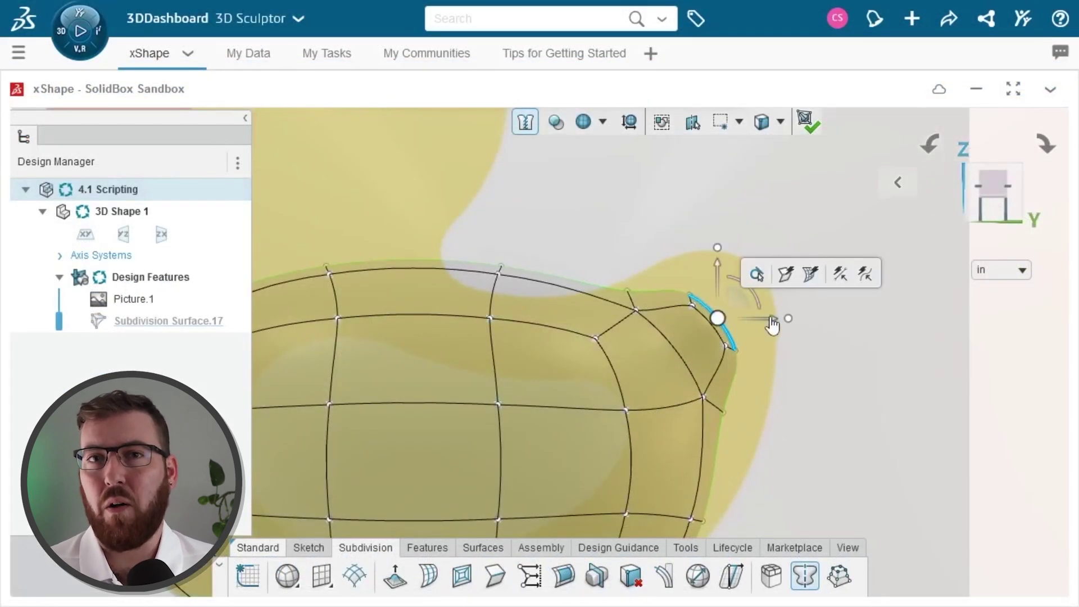
drag(773, 325, 809, 320)
drag(761, 265, 759, 212)
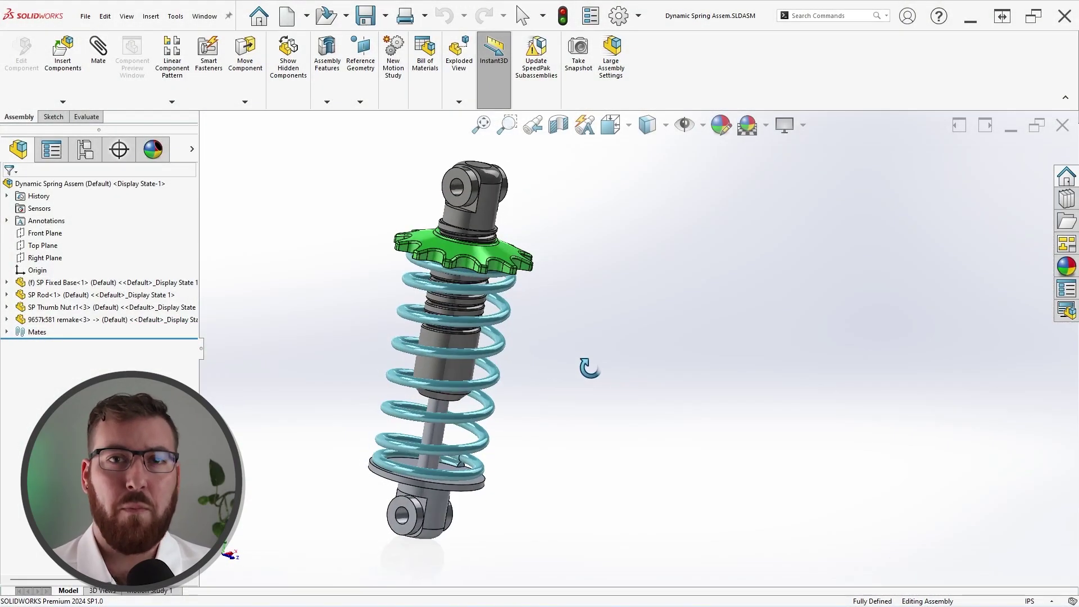
Step: Orbit the assembly upright and inspect the SP Fixed Base and SP Thumb Nut components
middle_drag(444, 267, 627, 355)
click(113, 283)
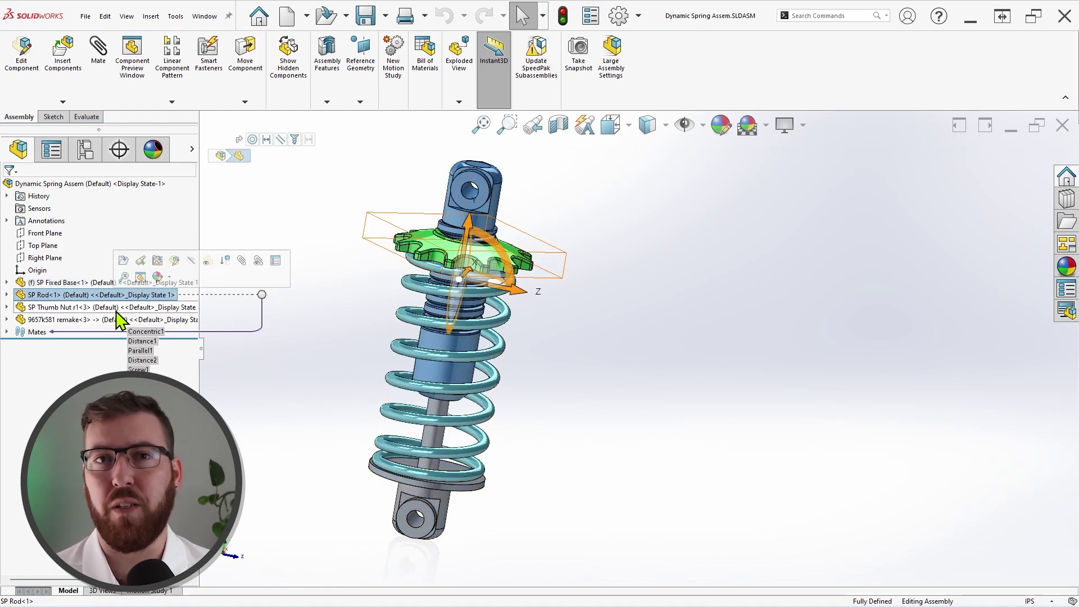
click(116, 308)
click(622, 236)
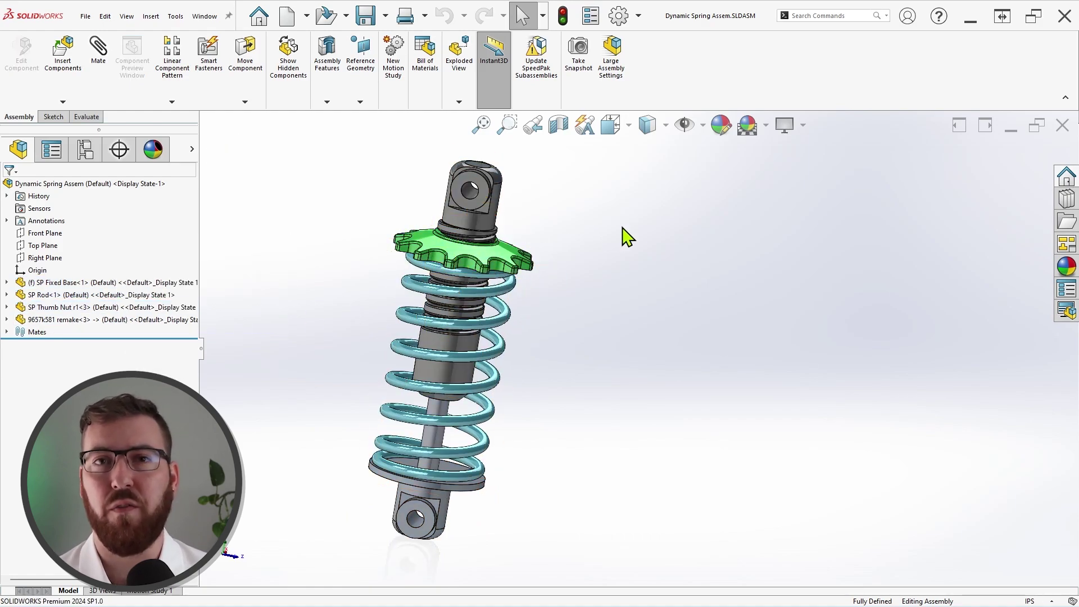
Step: Enable the 3DEXPERIENCE add-in from the Options Add-Ins list and apply it
click(639, 16)
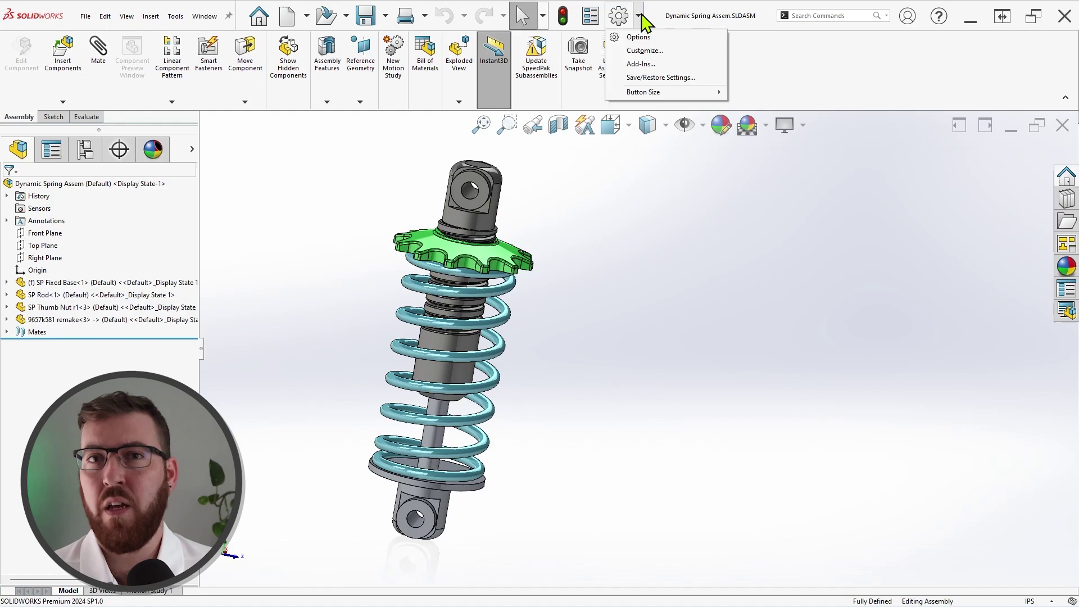
click(694, 65)
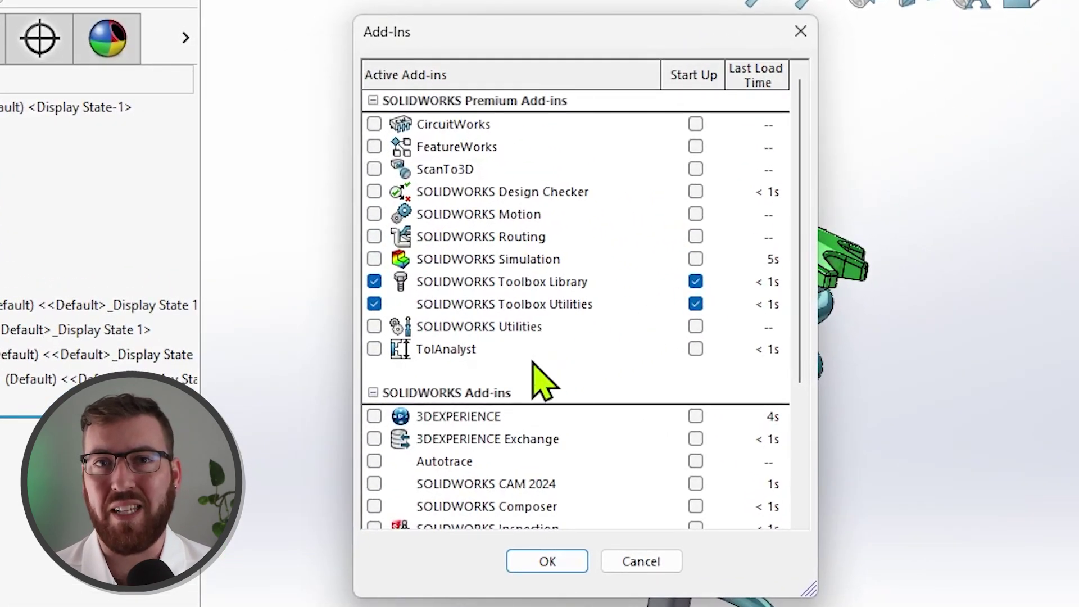
click(374, 416)
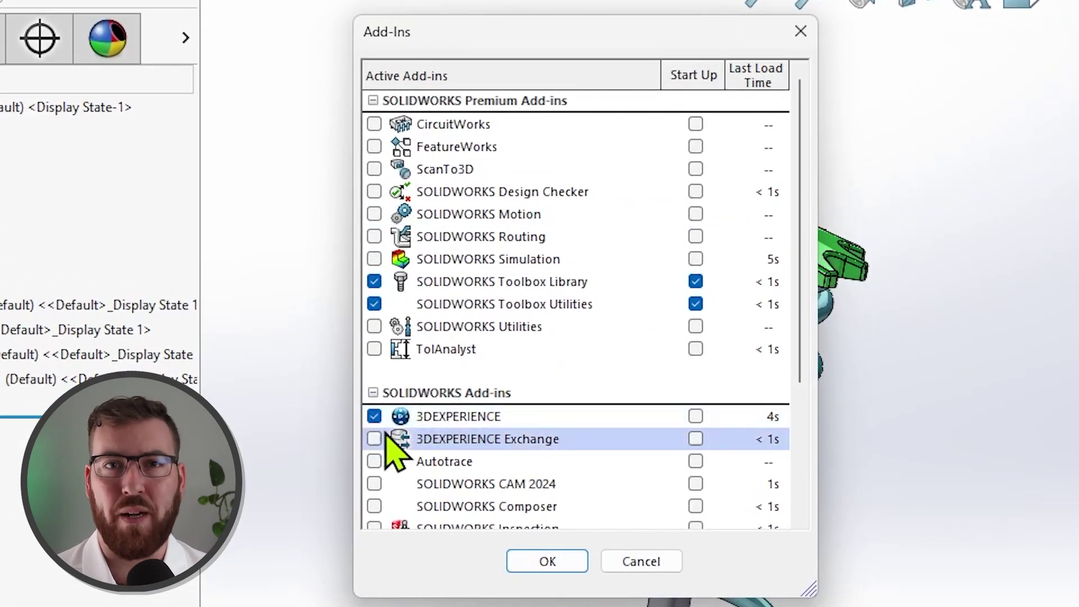
click(530, 563)
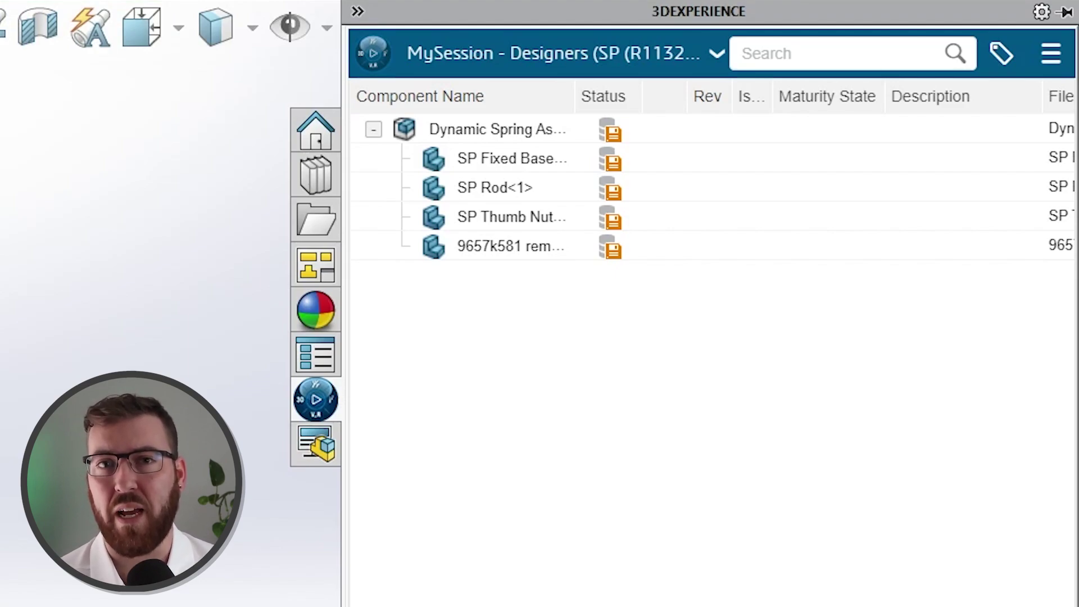
Step: Open the MySession preferences and keep Designers • Leader as the credentials
scroll(712, 169, right, 5)
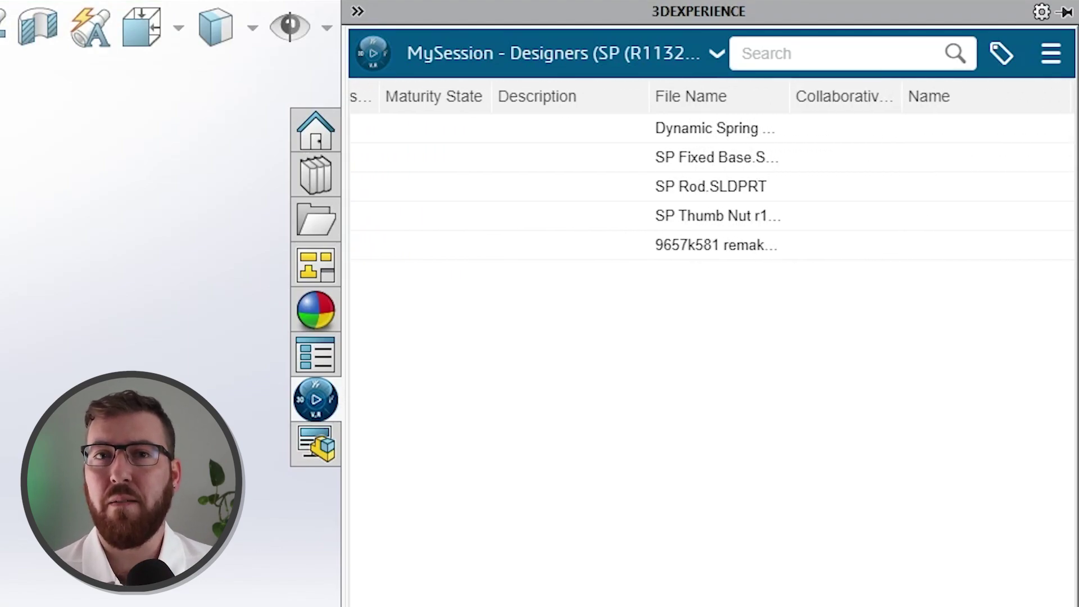
scroll(713, 168, left, 5)
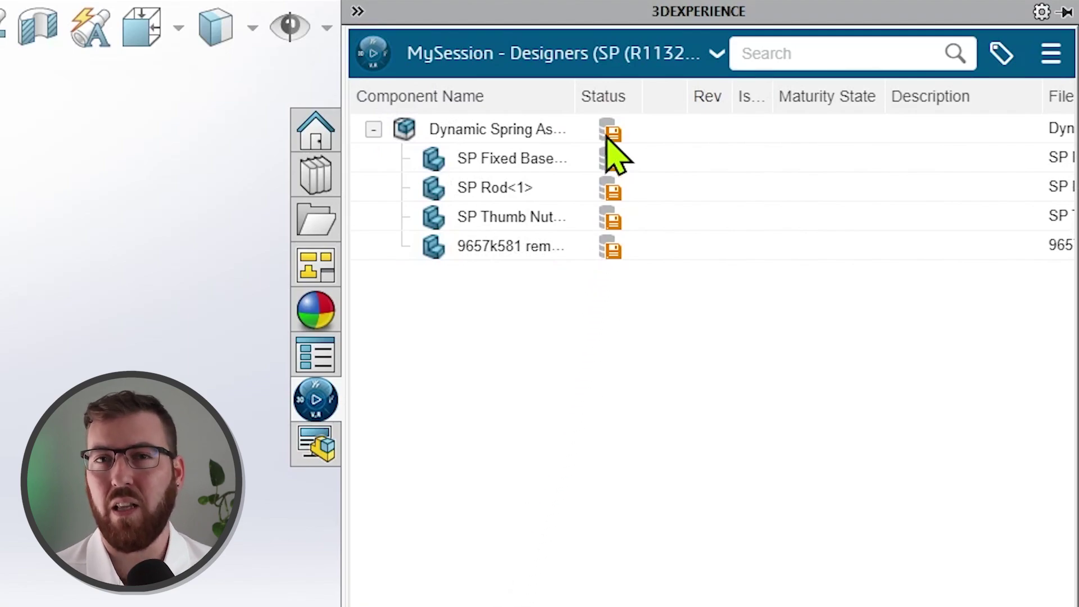
mouse_move(607, 141)
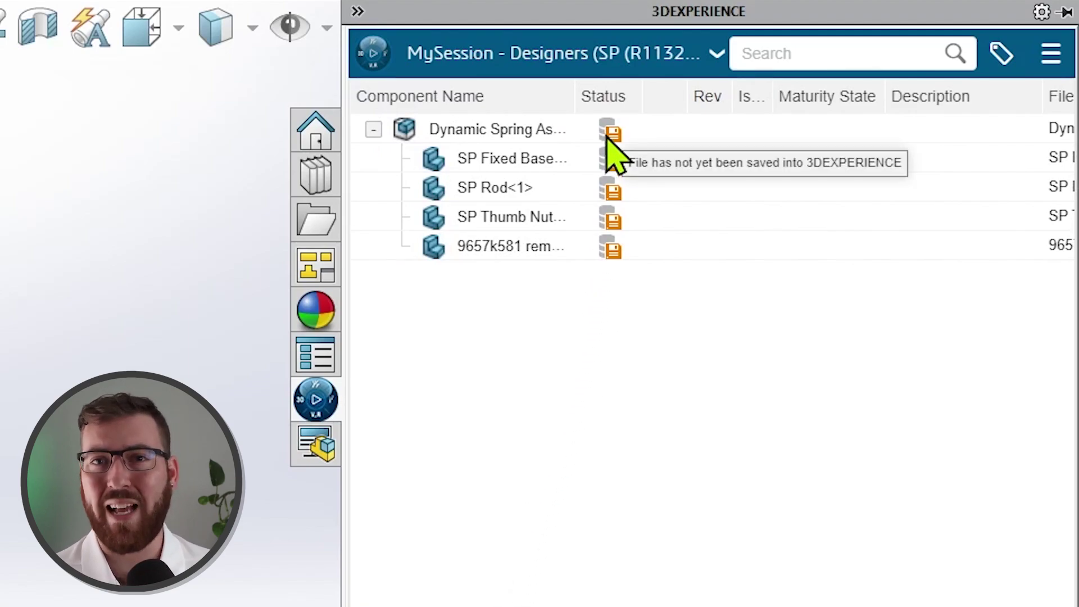
click(718, 55)
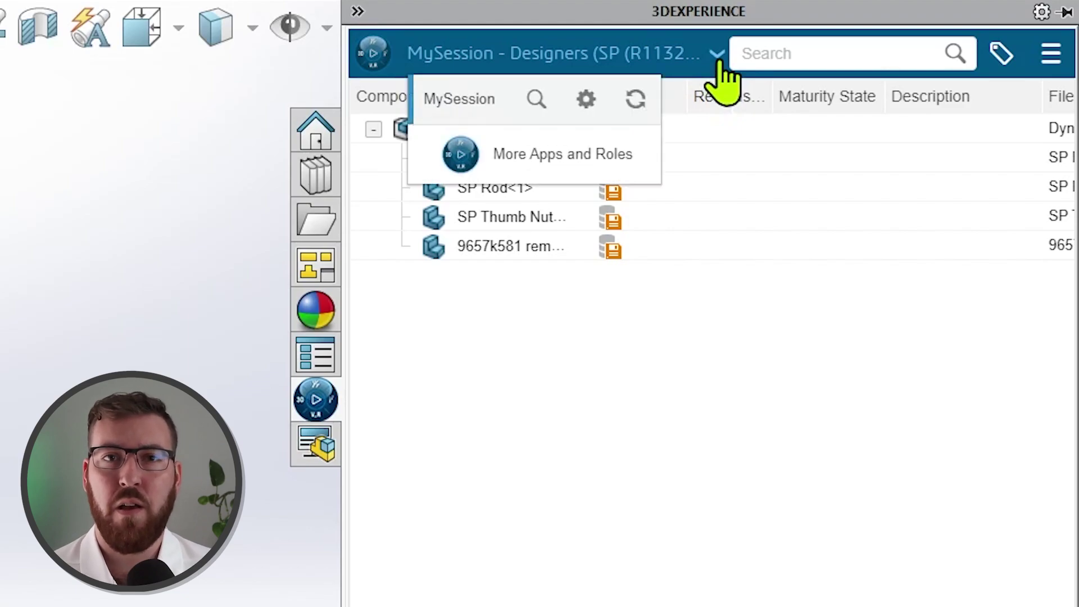
click(587, 99)
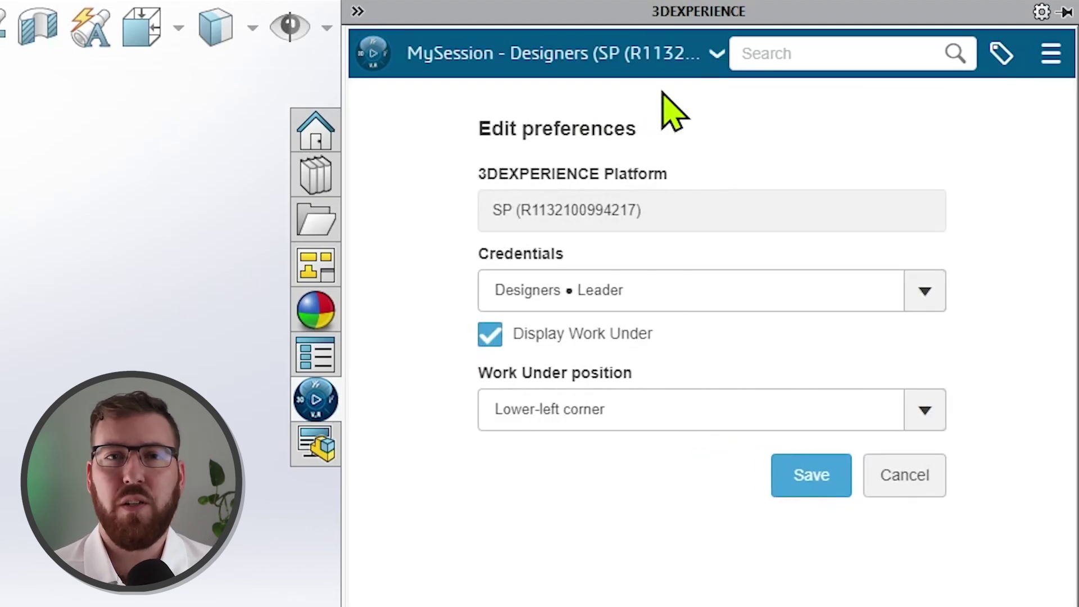
click(925, 292)
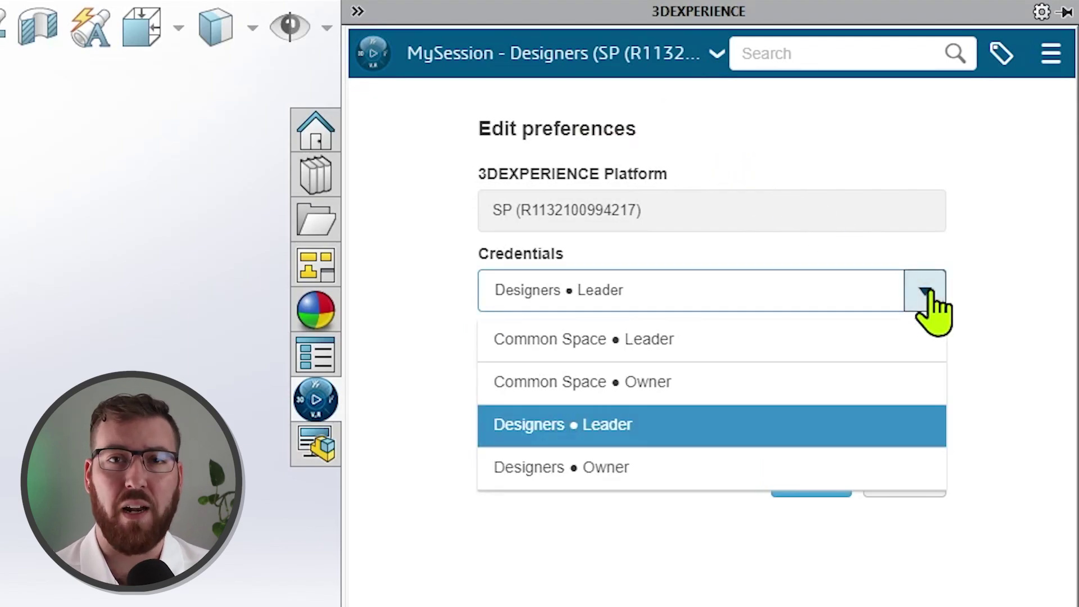
click(925, 291)
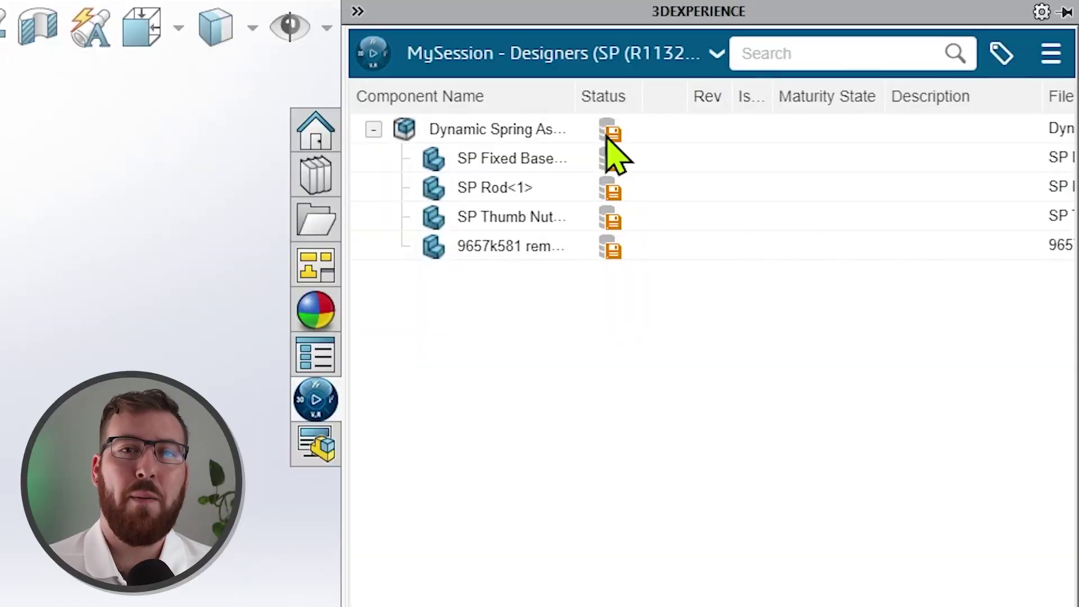
Step: Bring up the MySession session preferences a second time
mouse_move(608, 139)
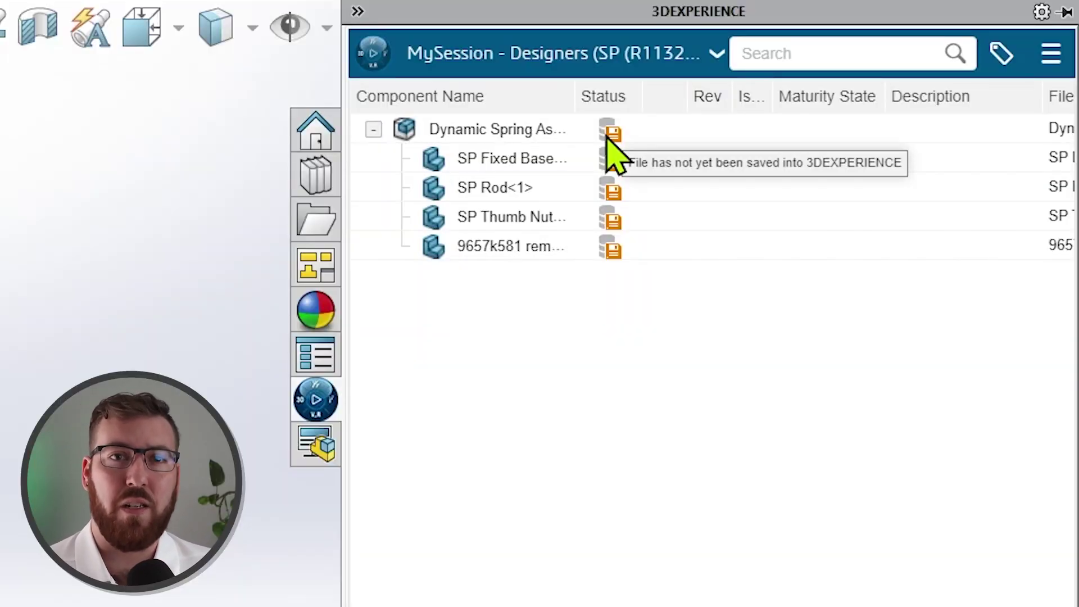
click(717, 55)
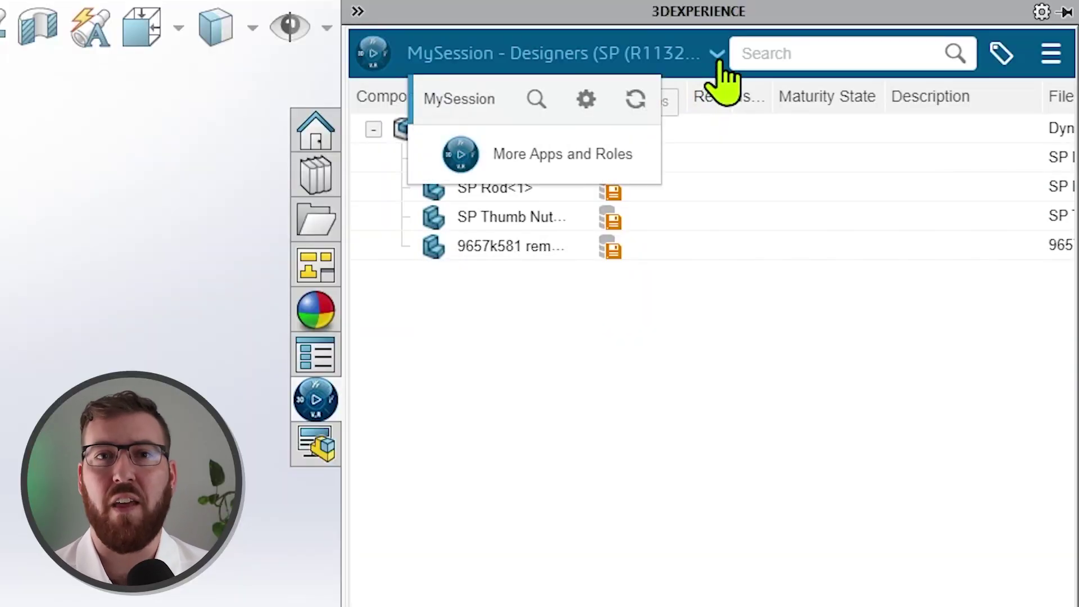
click(587, 100)
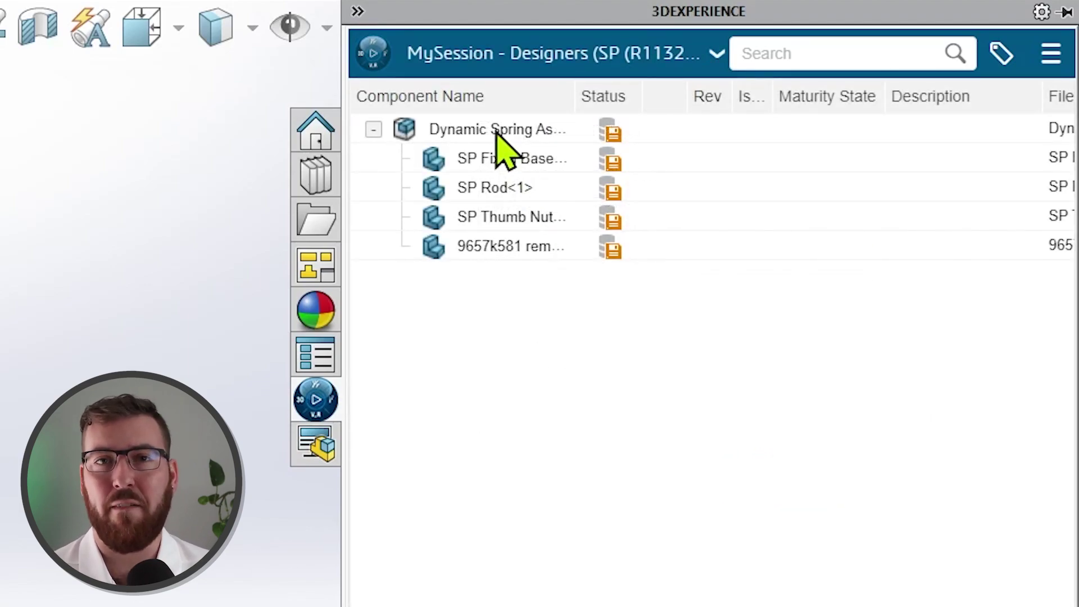
Step: Use Save with Options on Dynamic Spring Assem, keep the Designers space, and bring up bookmark selection
right_click(496, 132)
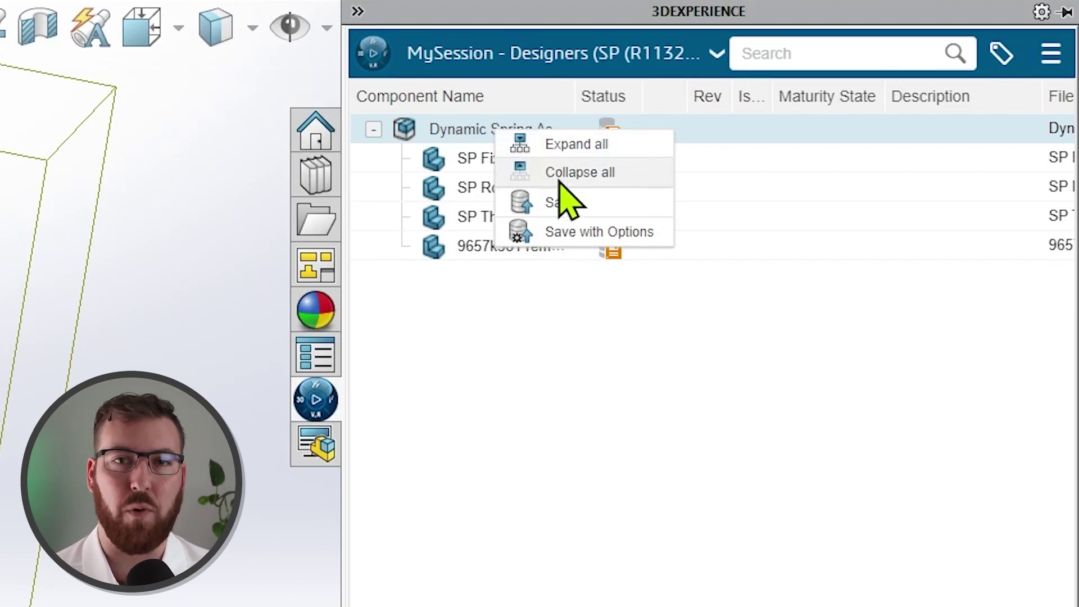
click(658, 233)
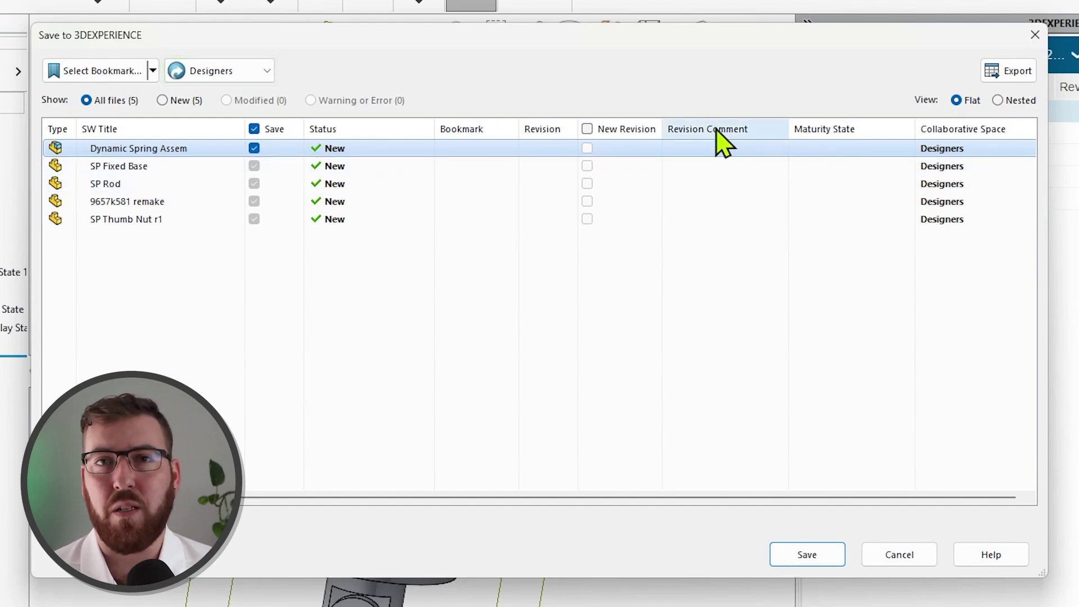
click(266, 72)
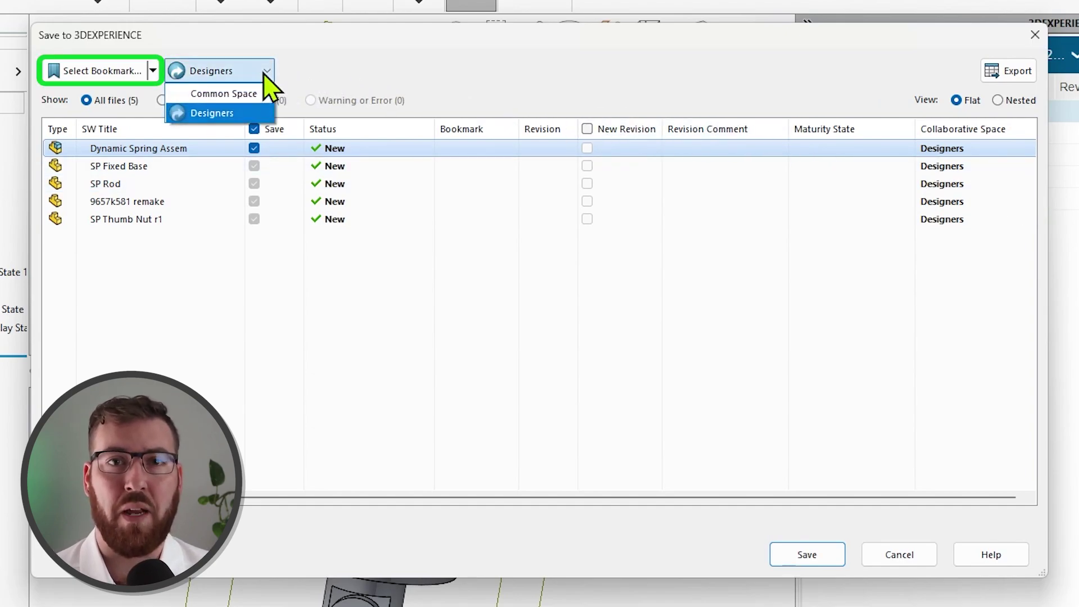
click(264, 74)
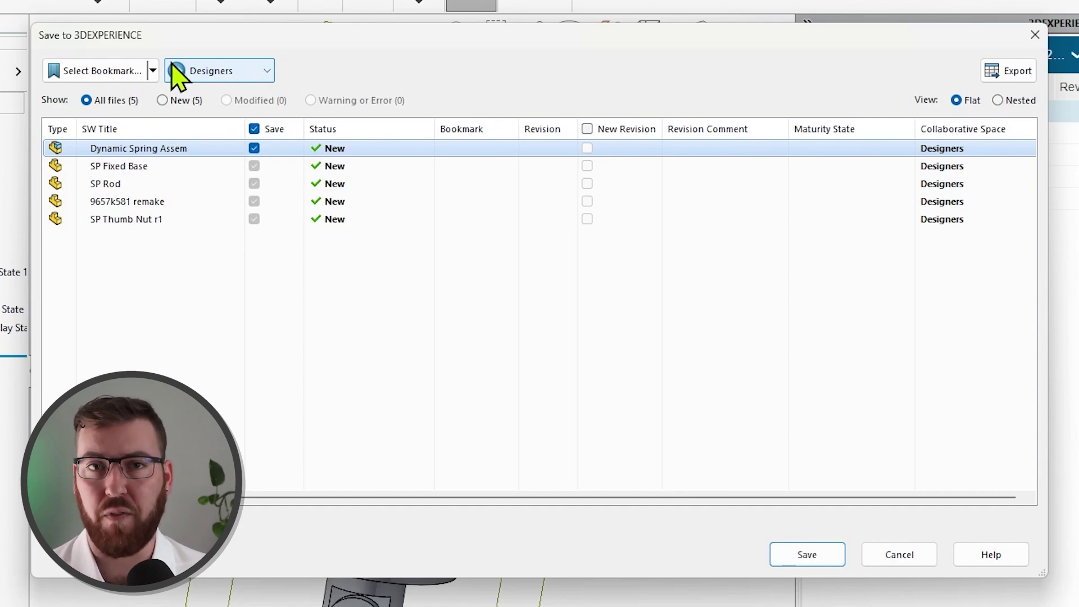
click(133, 72)
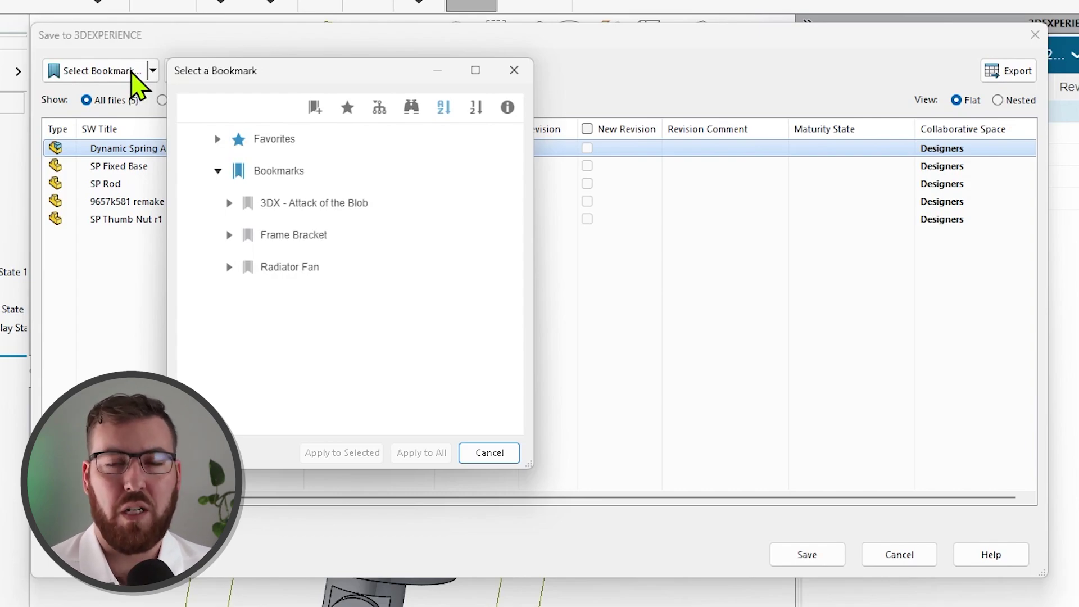
Step: Create a new bookmark titled 'Spring Assembly' and apply it to Dynamic Spring Assem
click(316, 178)
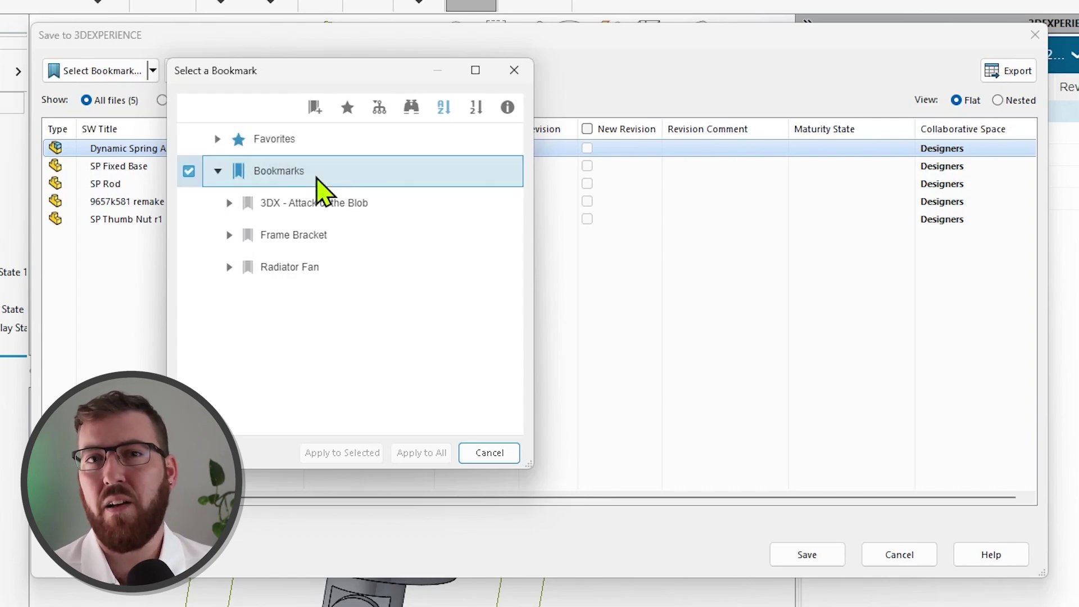
click(313, 108)
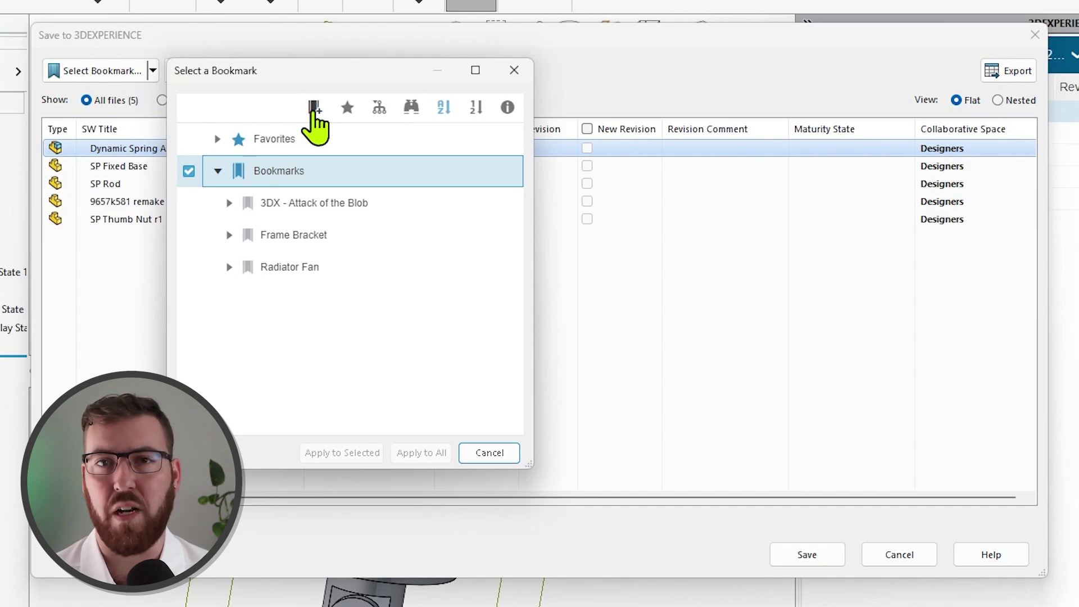
click(381, 235)
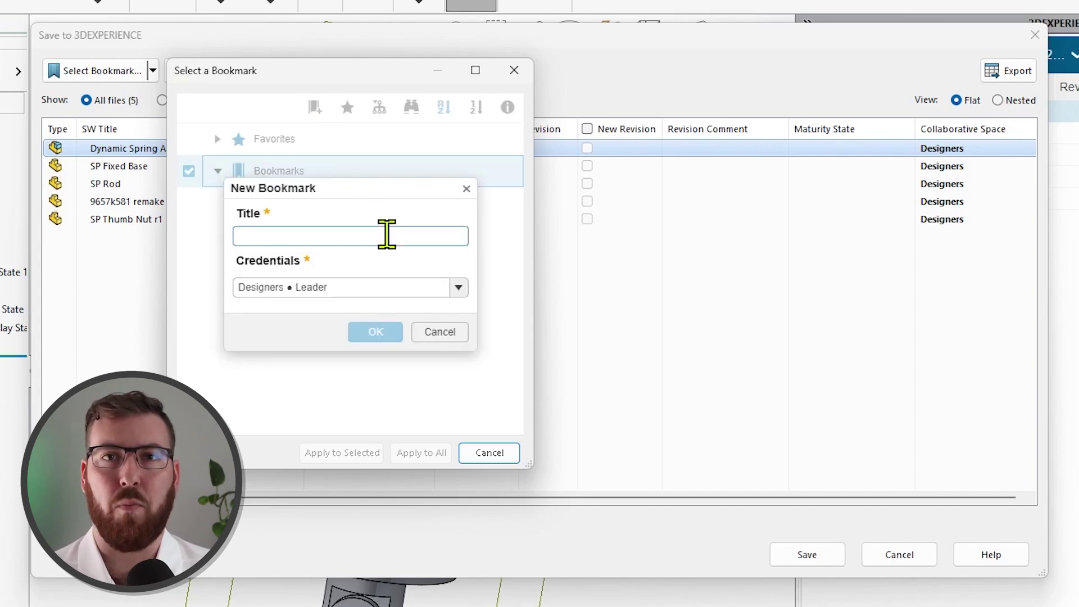
text(Spring Assembly)
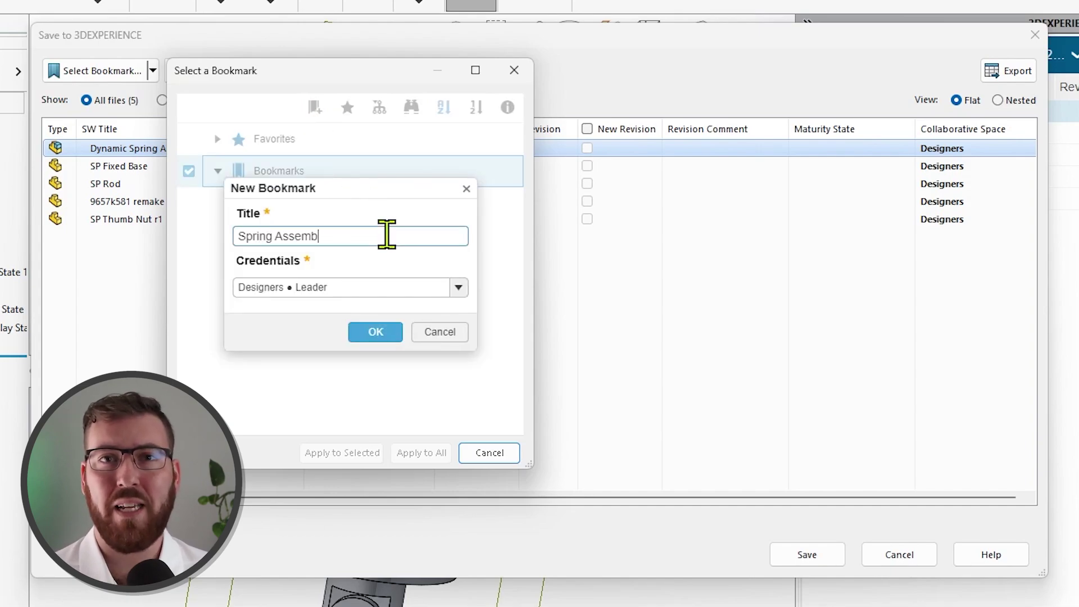
click(383, 333)
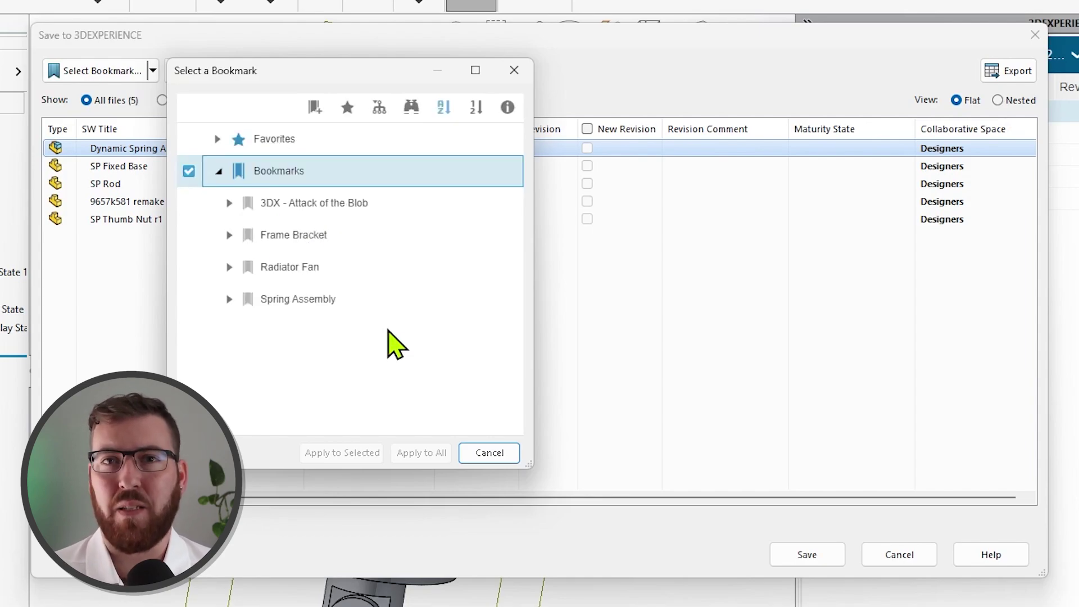
click(338, 303)
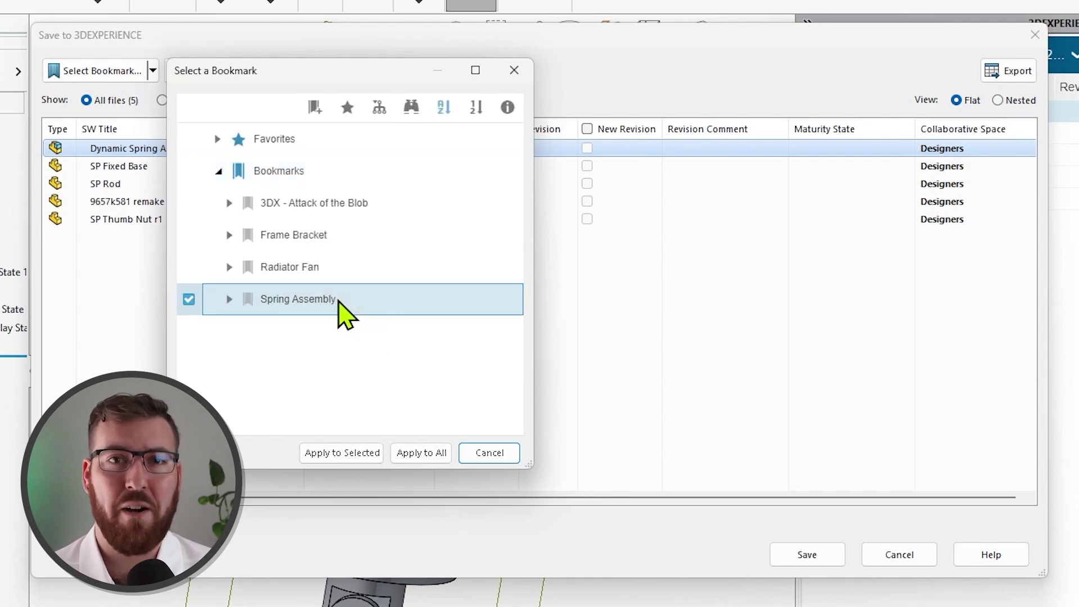
click(370, 453)
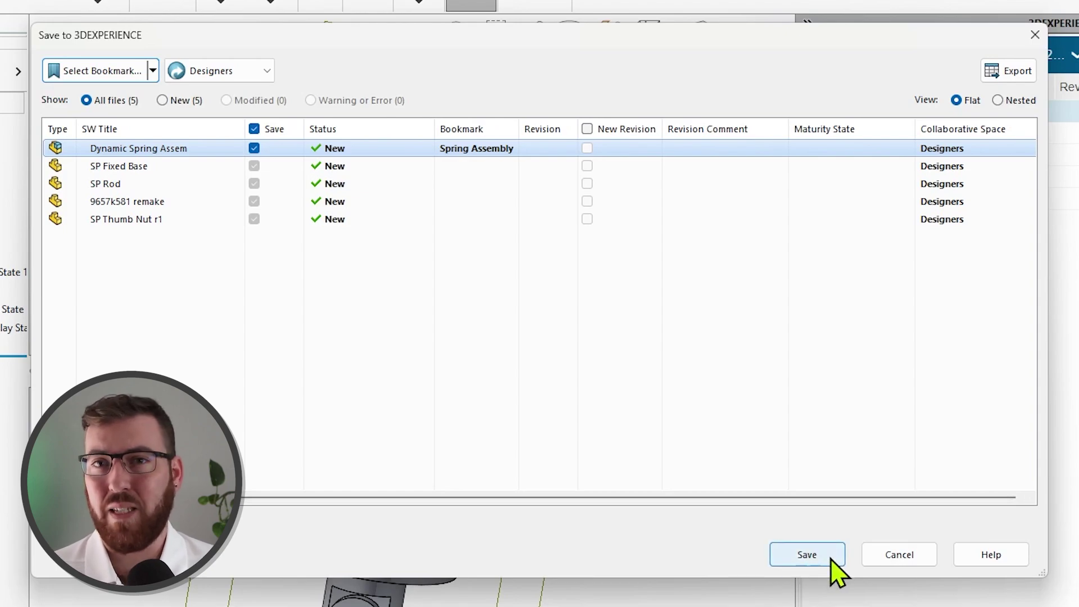
Step: Save the assembly and its four parts to 3DEXPERIENCE and review the MySession table
click(807, 555)
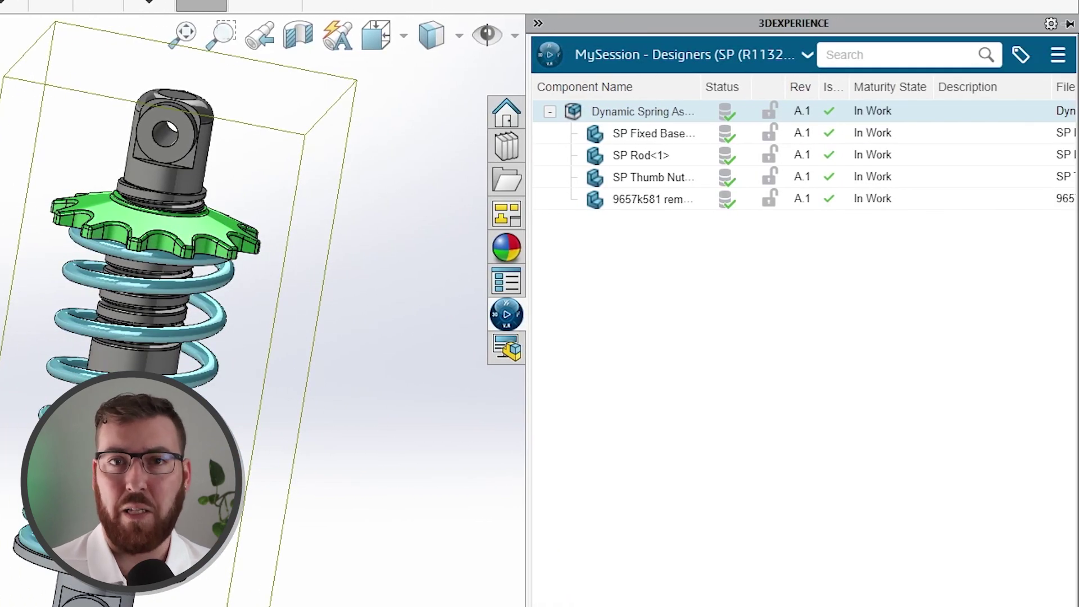
scroll(803, 145, right, 10)
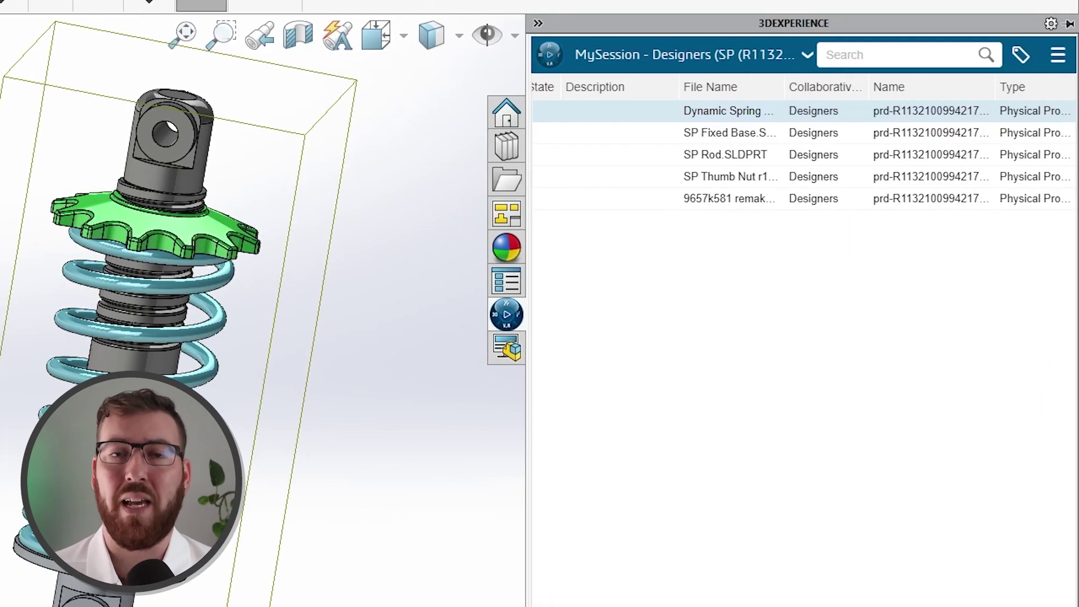
scroll(803, 145, left, 10)
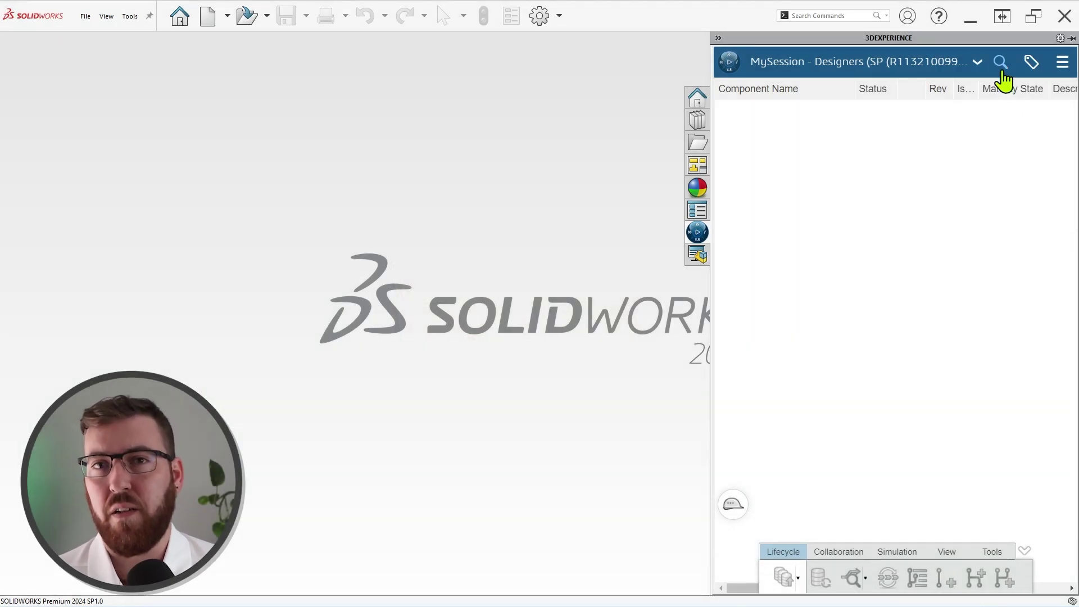
Step: Search 3DEXPERIENCE for 'Radia', select the Radiator Fan result, then clear the search text
click(1002, 65)
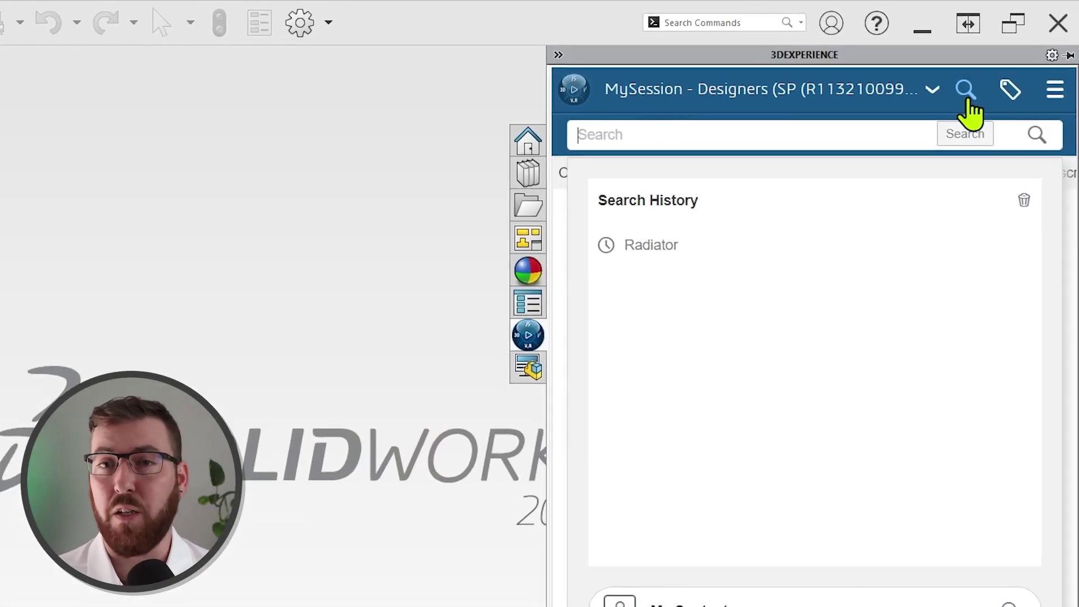
text(Radiator)
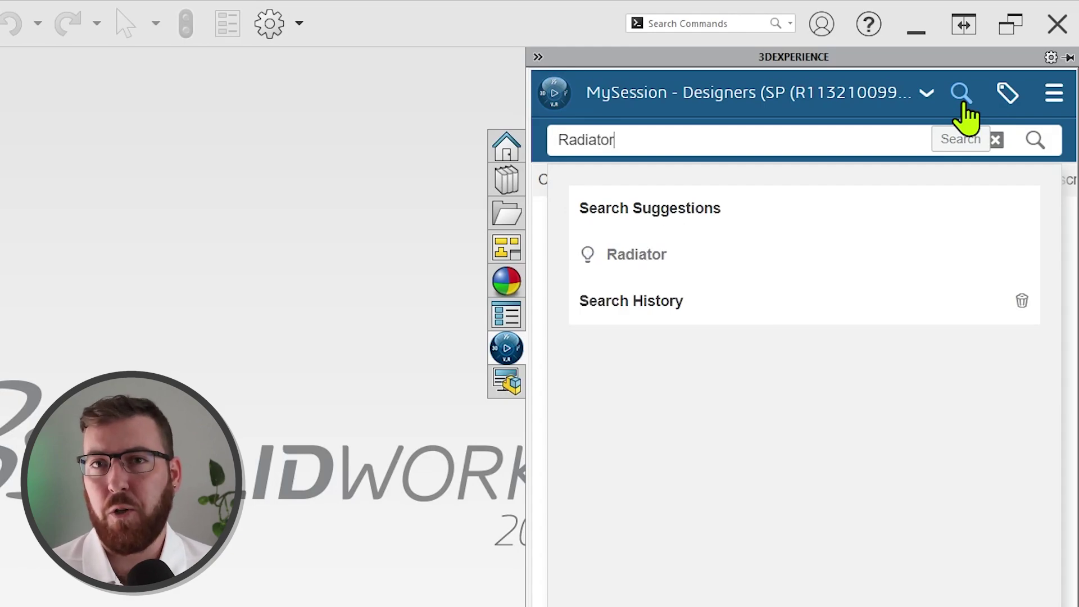
key(Return)
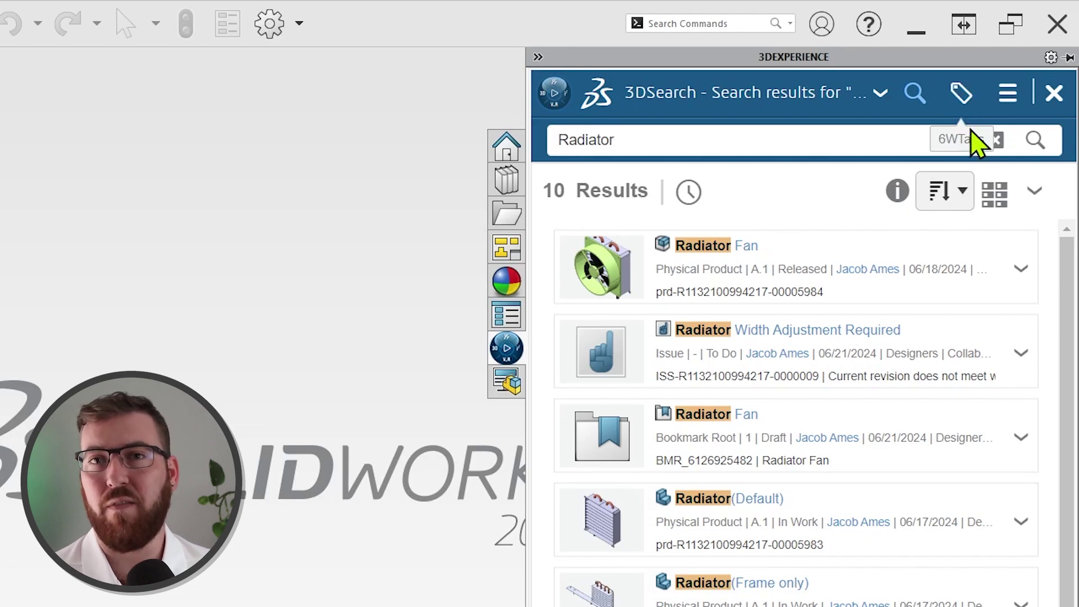
click(1022, 274)
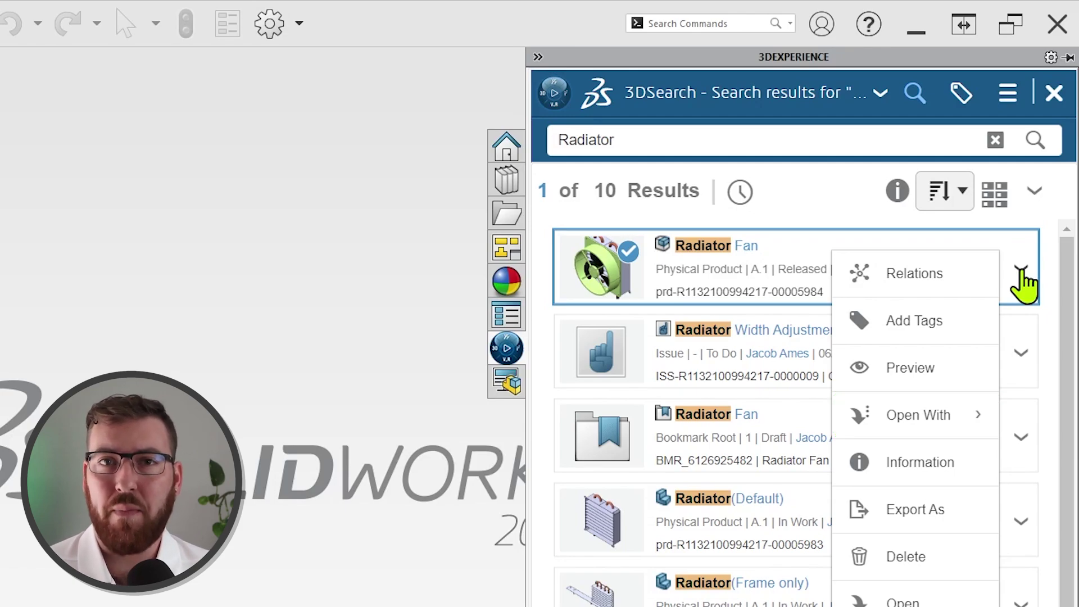
click(996, 142)
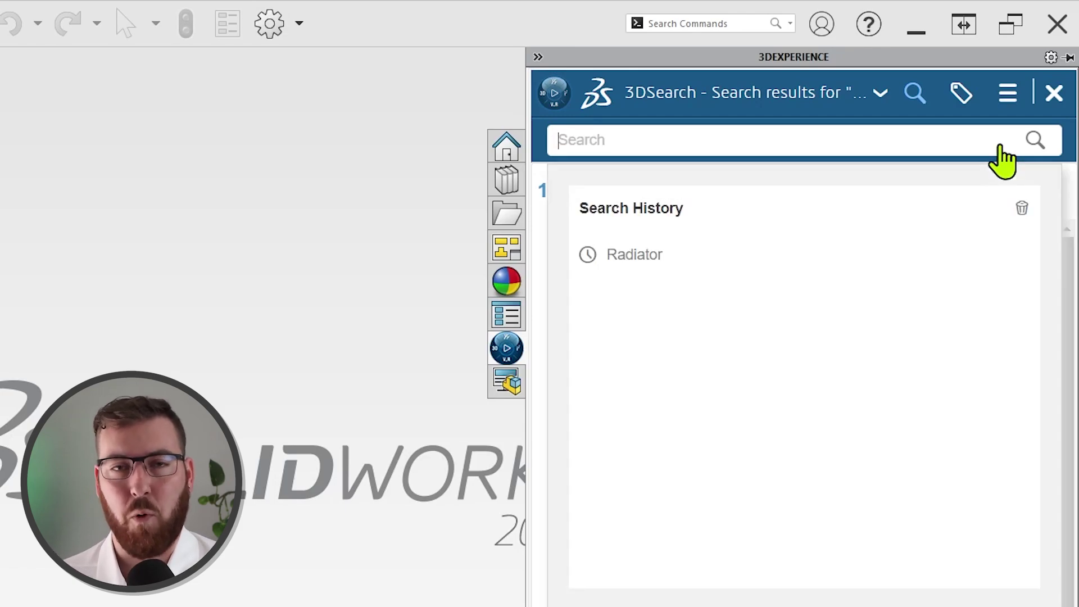
Step: Close the search results and launch Bookmark Editor from the 3DEXPERIENCE compass
click(1054, 94)
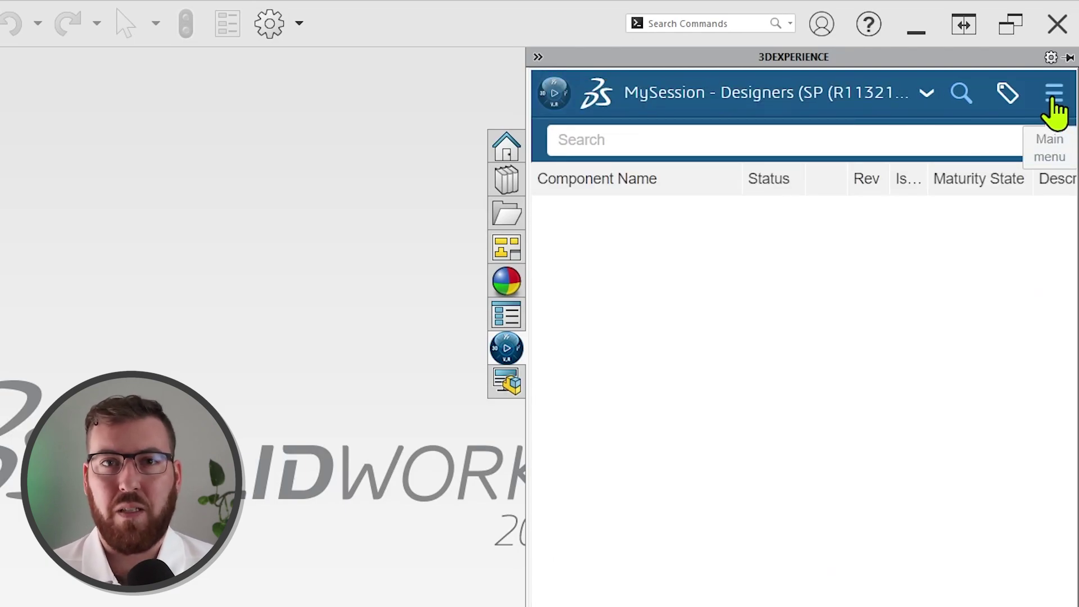
click(559, 93)
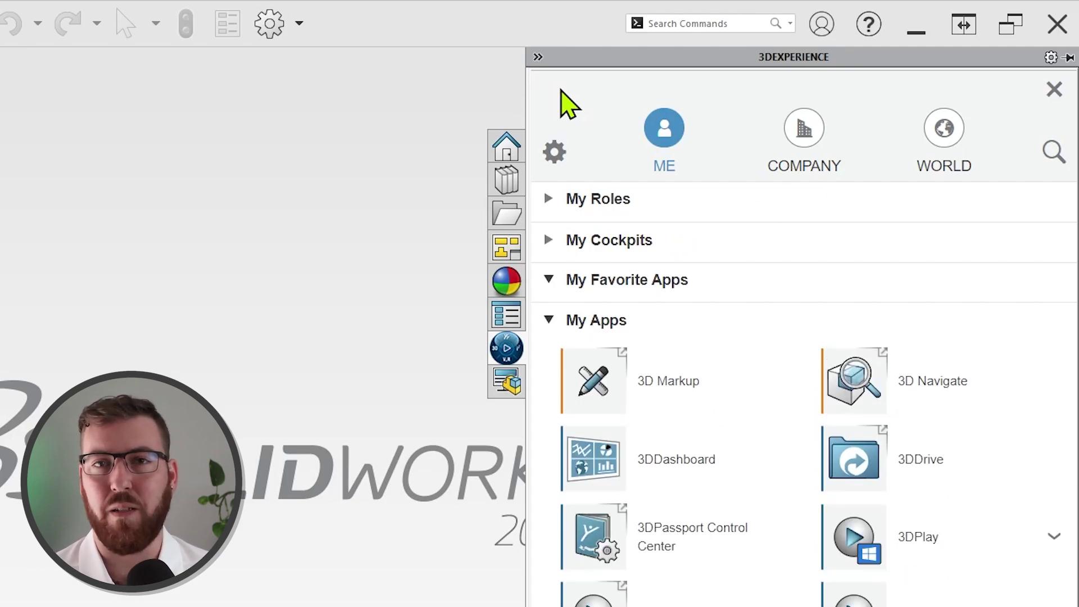
scroll(773, 396, down, 3)
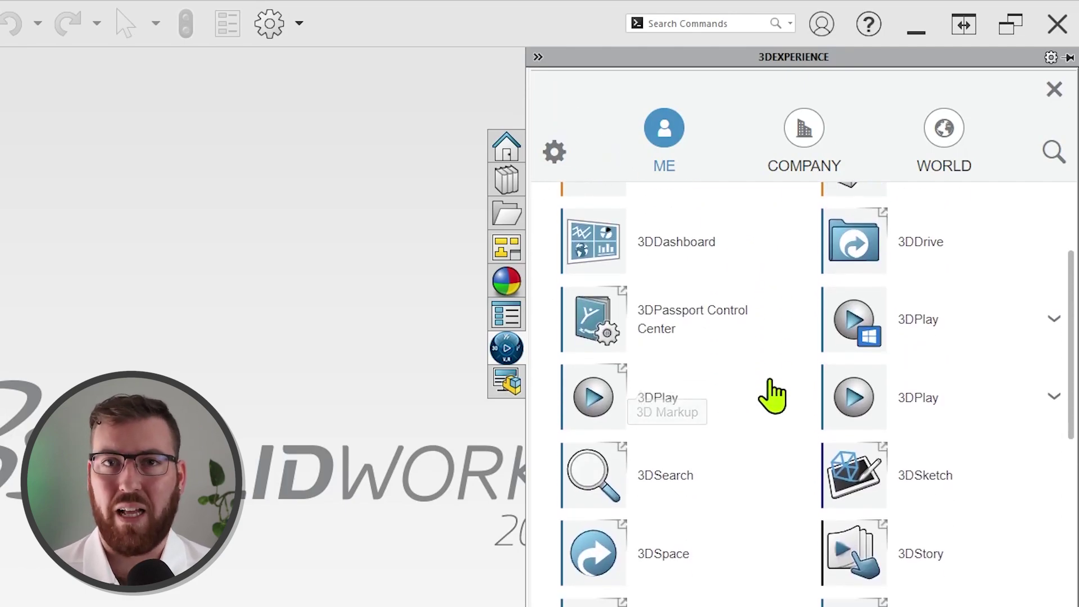
scroll(773, 396, down, 4)
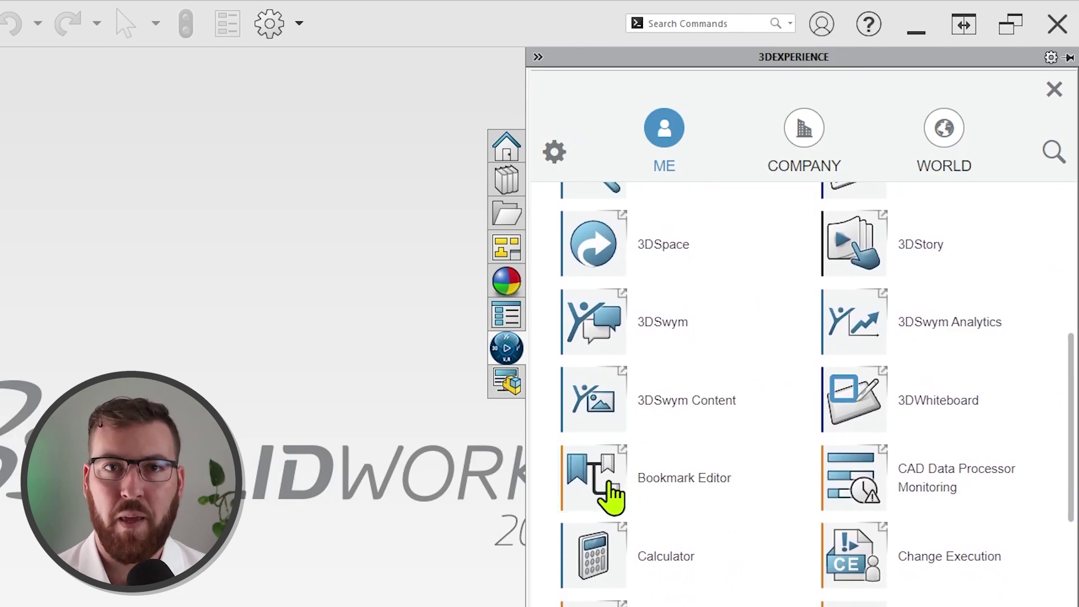
click(612, 495)
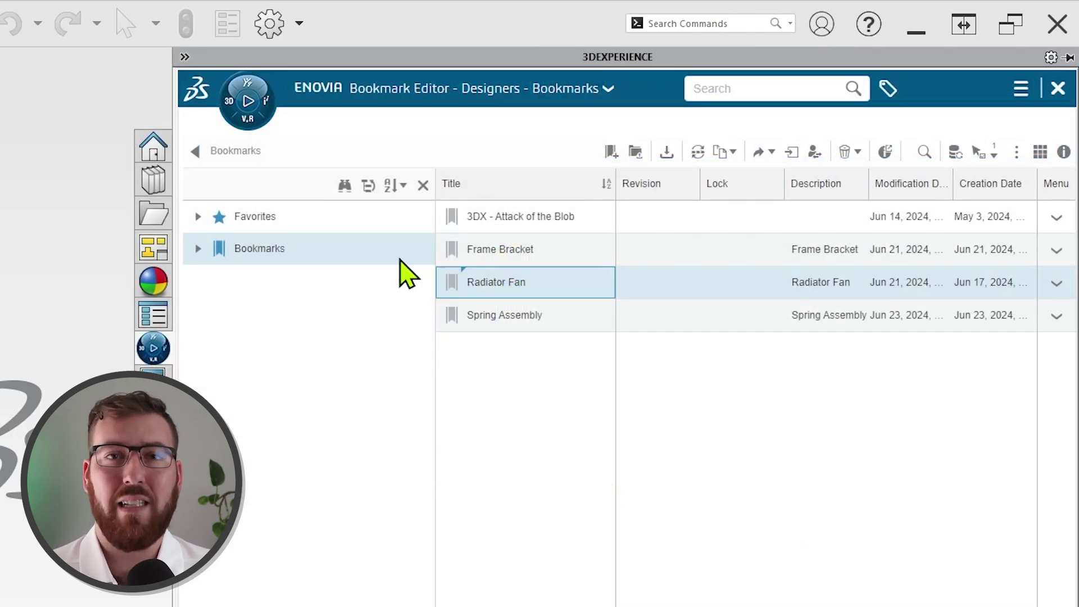
Step: Drag the Radiator Fan A.1 product from the Radiator Fan bookmark into the graphics area
click(199, 249)
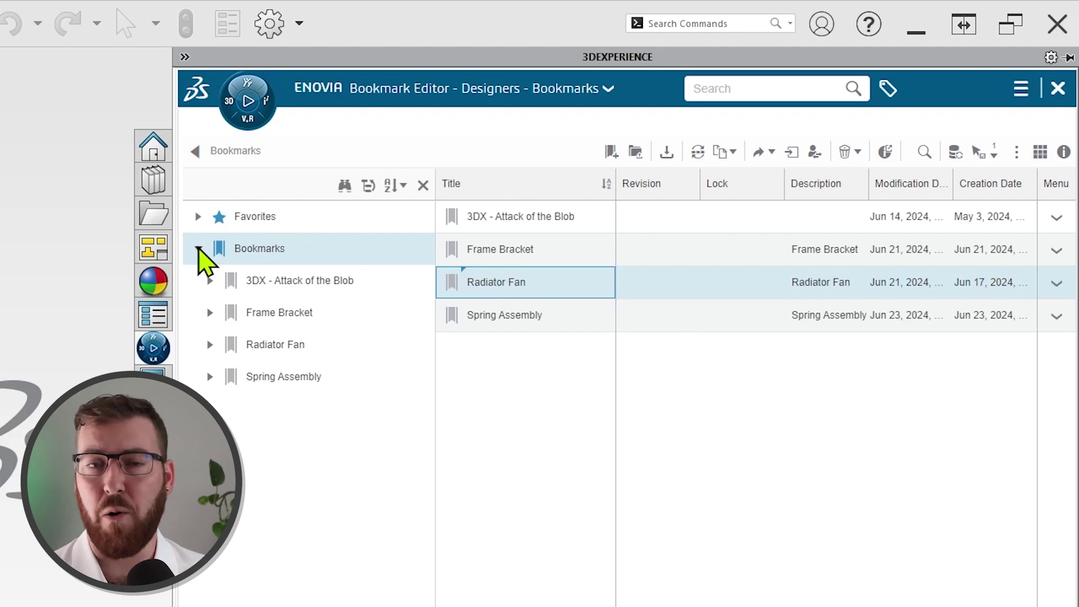
click(260, 347)
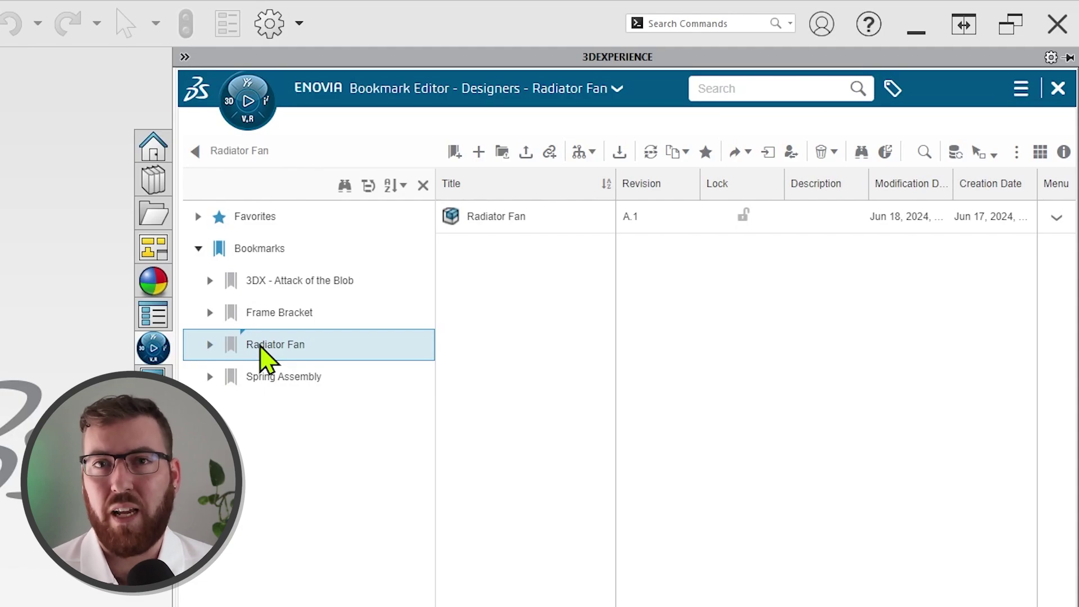
click(510, 224)
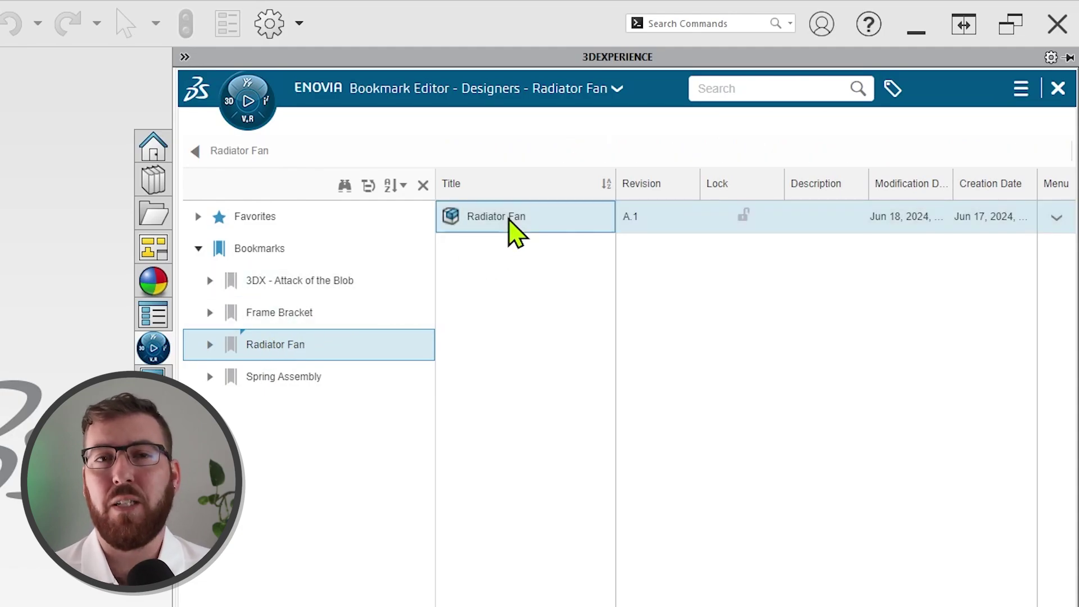
drag(510, 225, 0, 350)
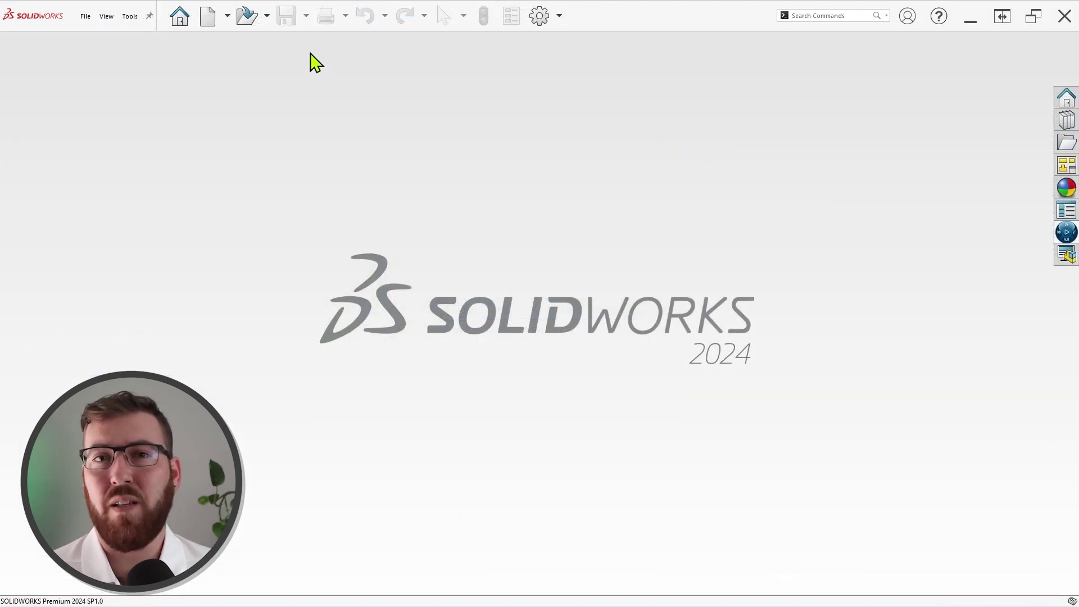
Step: Open Radiator Fan revision A.1 via Open from 3DEXPERIENCE under Bookmarks > Radiator Fan
click(250, 24)
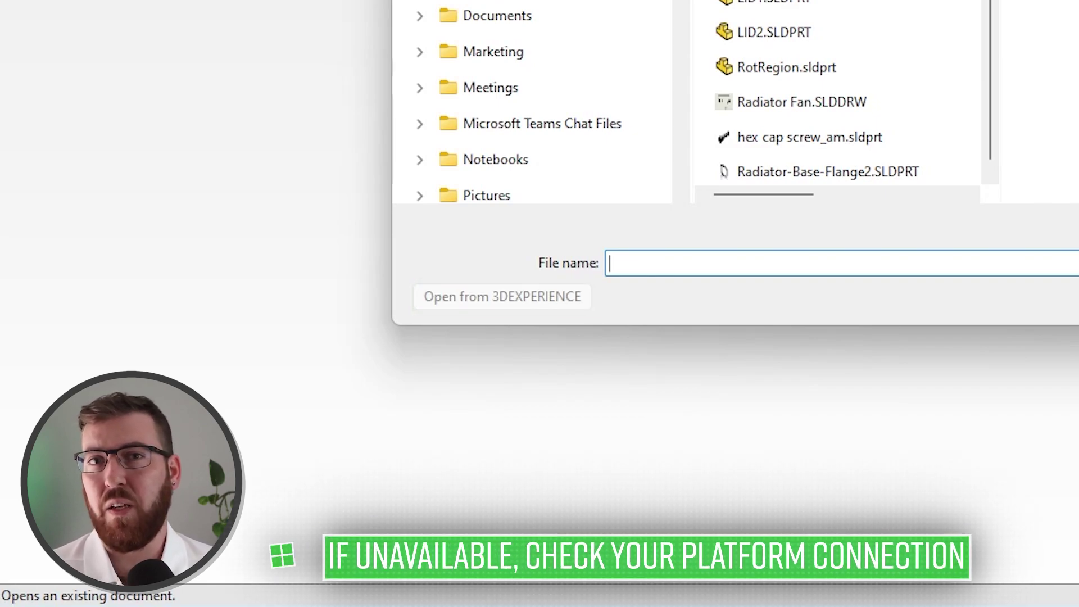
click(585, 293)
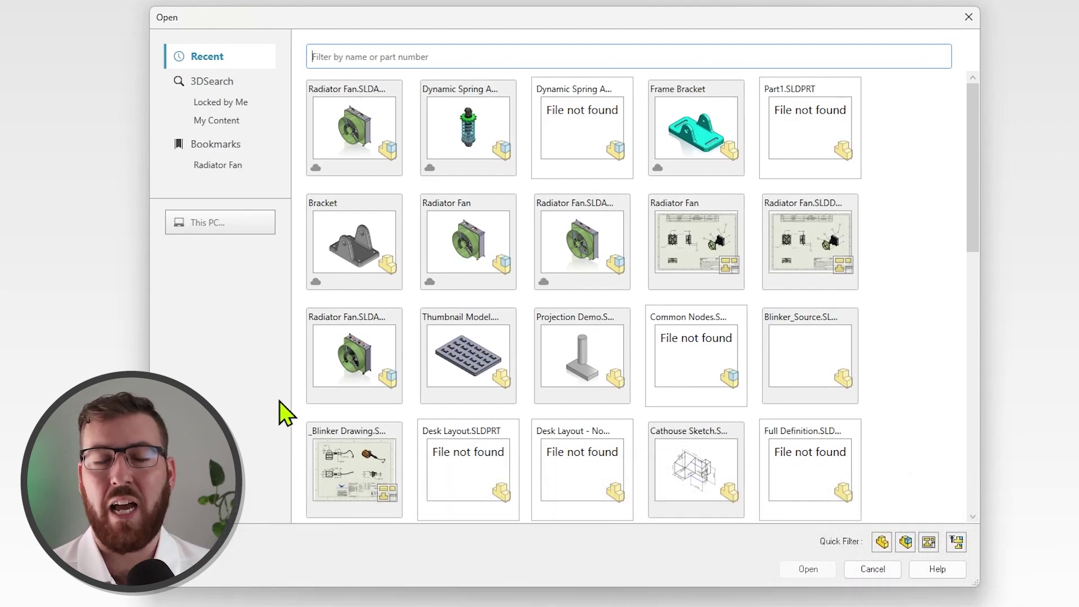
click(200, 149)
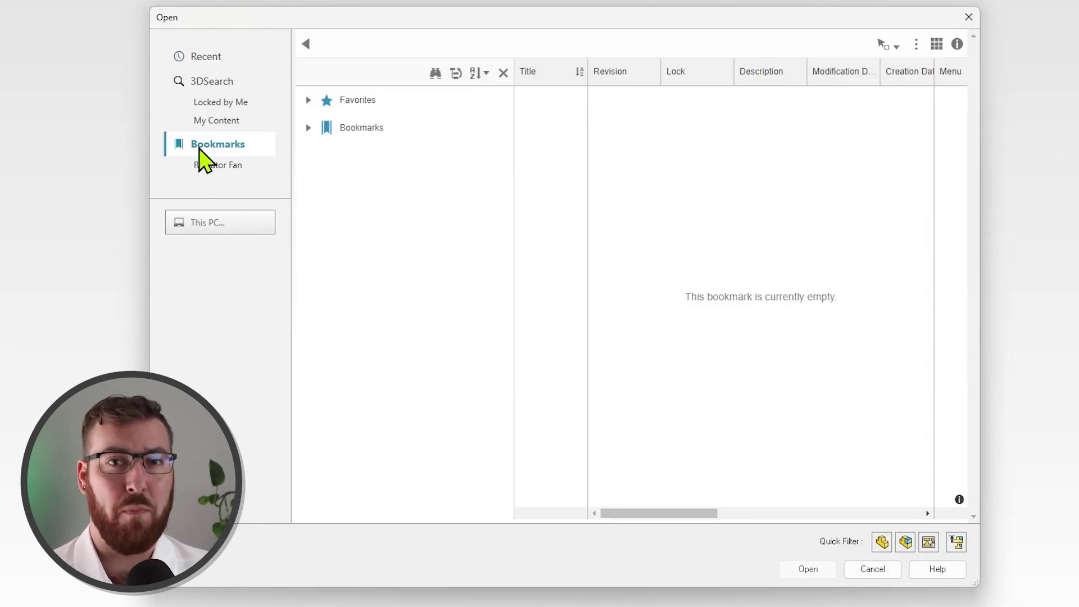
click(308, 128)
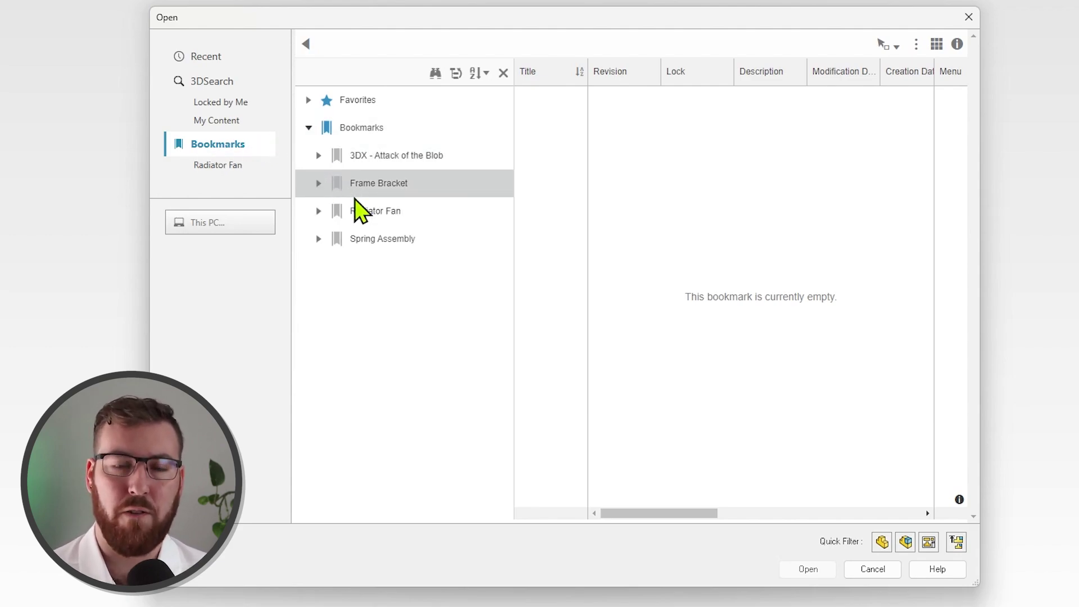
click(368, 216)
click(572, 104)
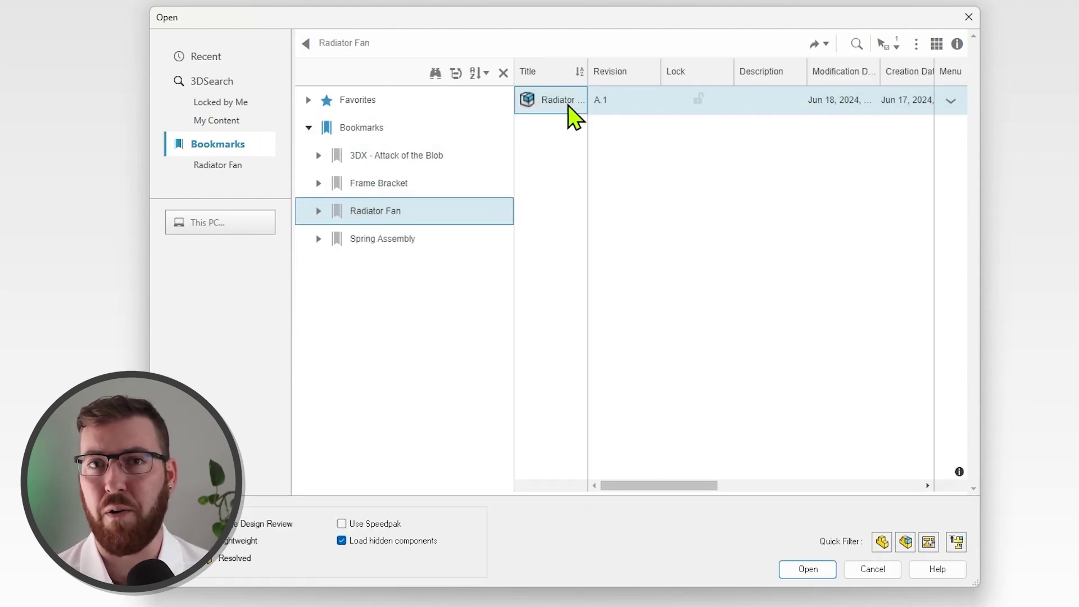
click(808, 569)
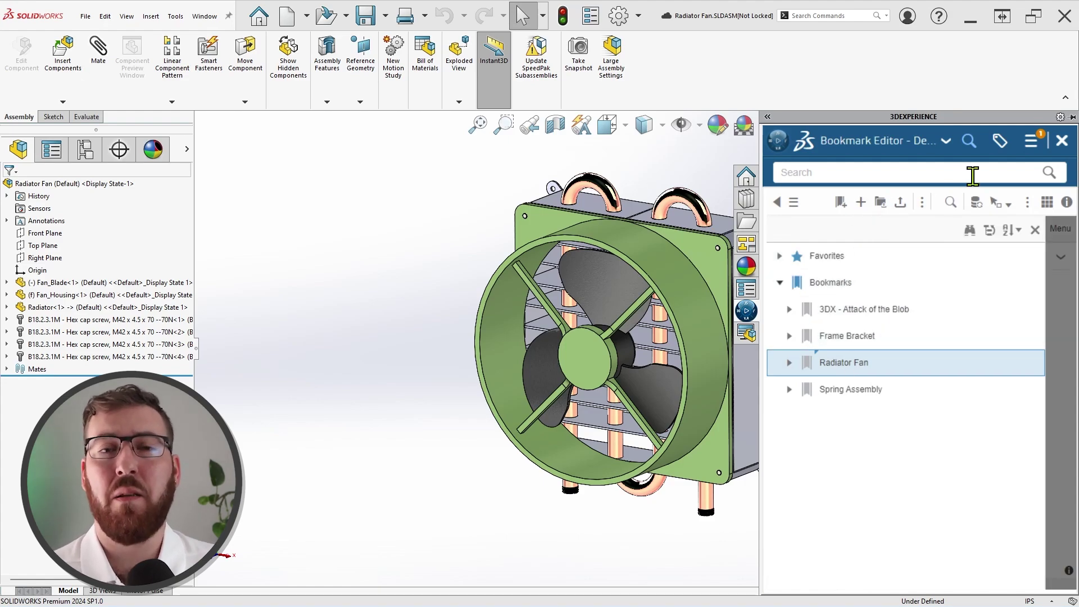
Step: Select Radiator Fan through Radiator in MySession and lock them from the Collaboration actions
click(1062, 142)
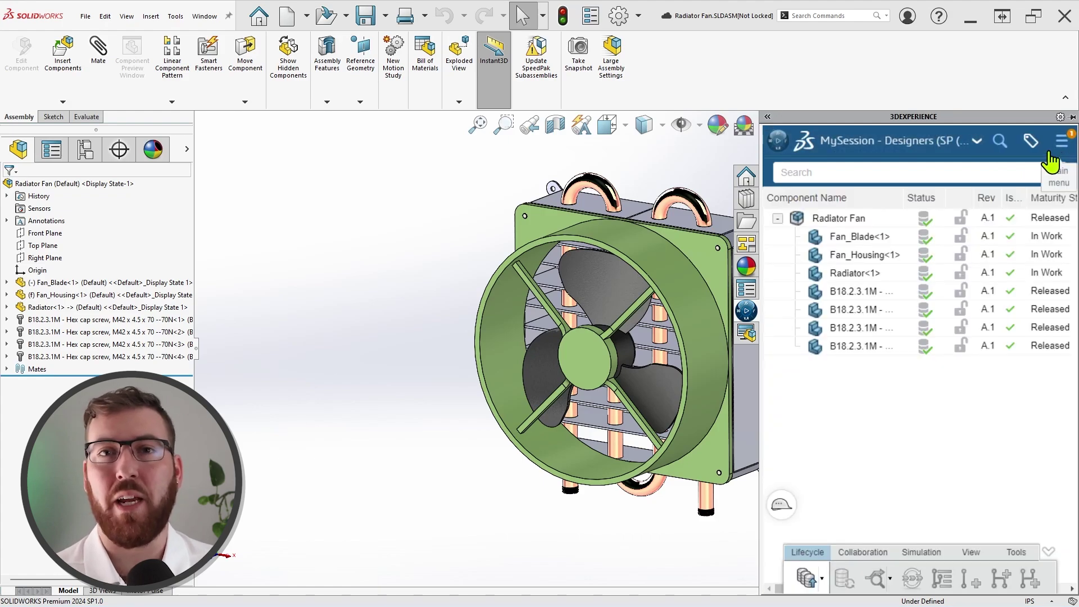
ctrl+middle_drag(450, 254, 293, 250)
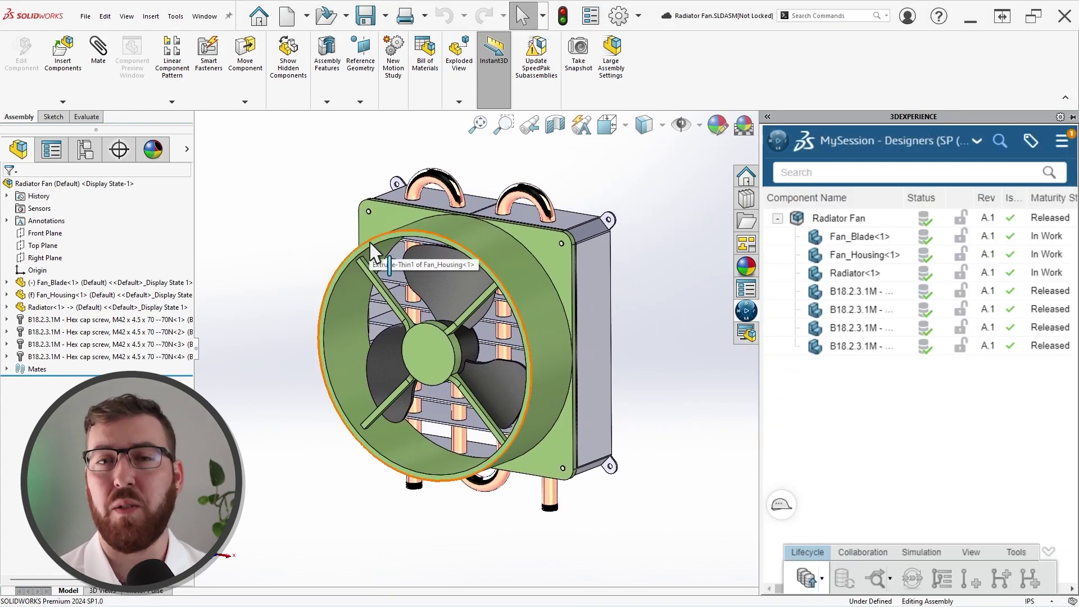
mouse_move(784, 589)
mouse_down()
mouse_move(811, 590)
mouse_move(771, 589)
mouse_up()
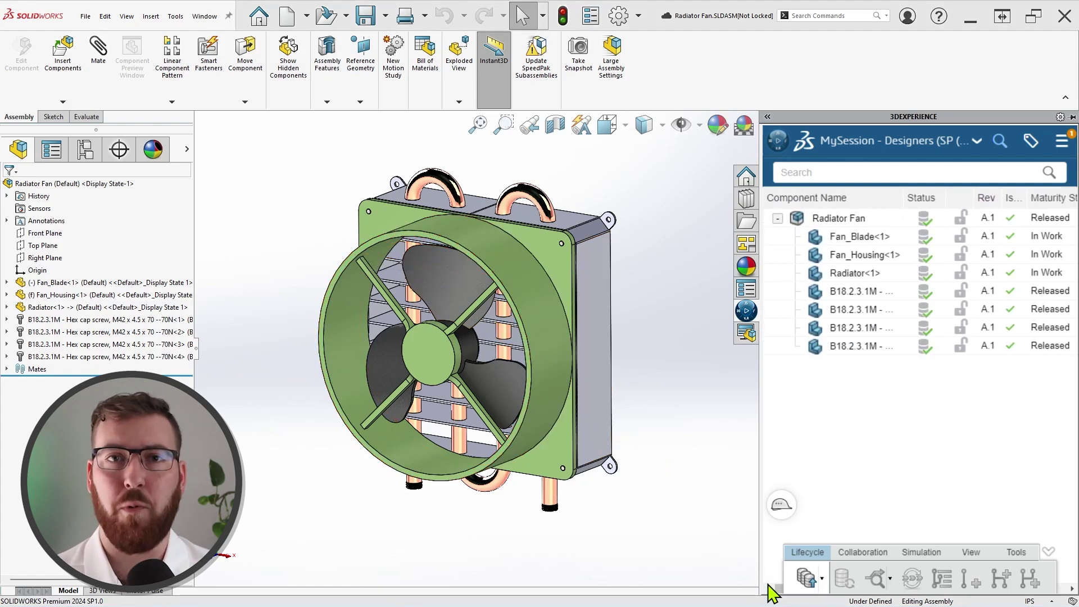
click(849, 221)
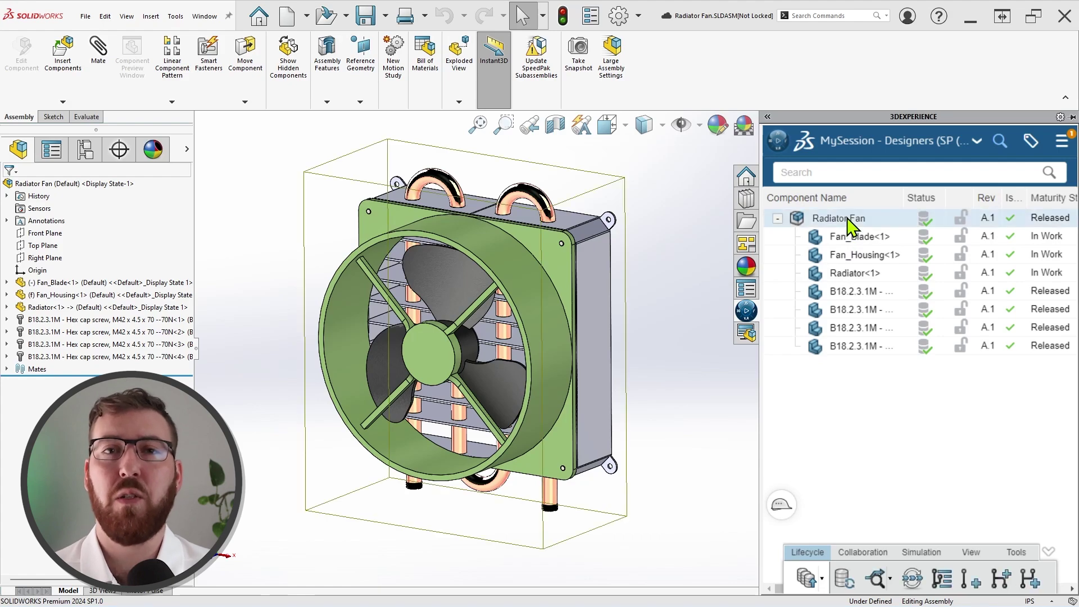
shift+click(852, 274)
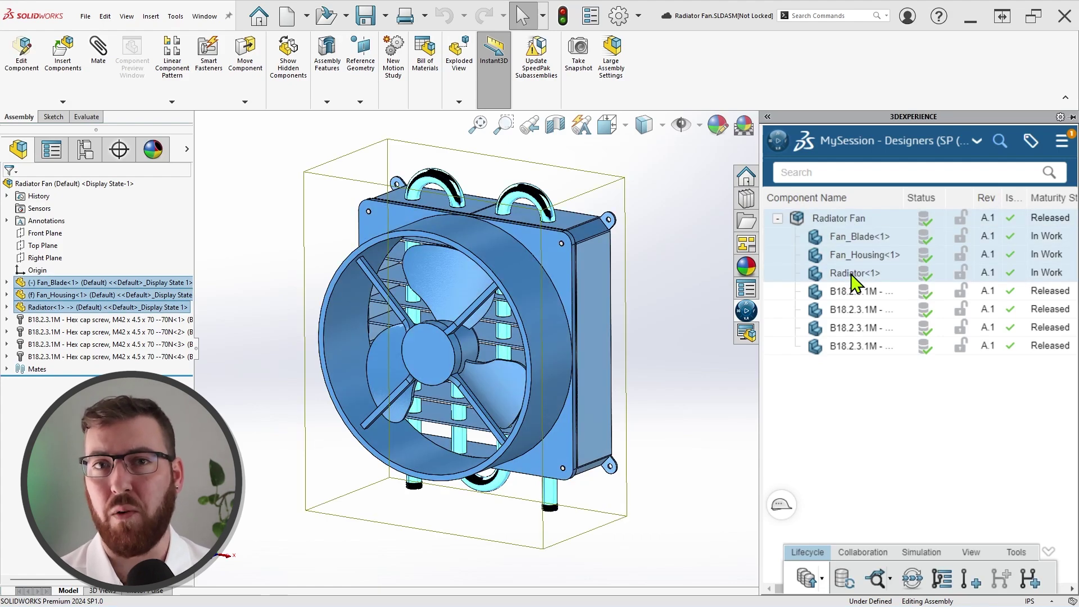
click(870, 554)
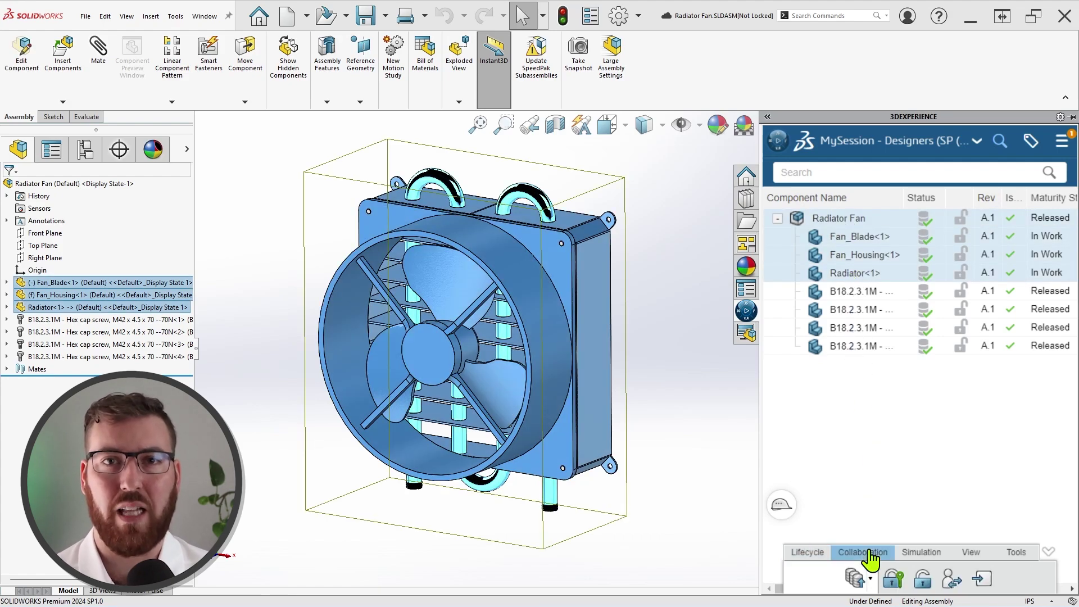
click(888, 585)
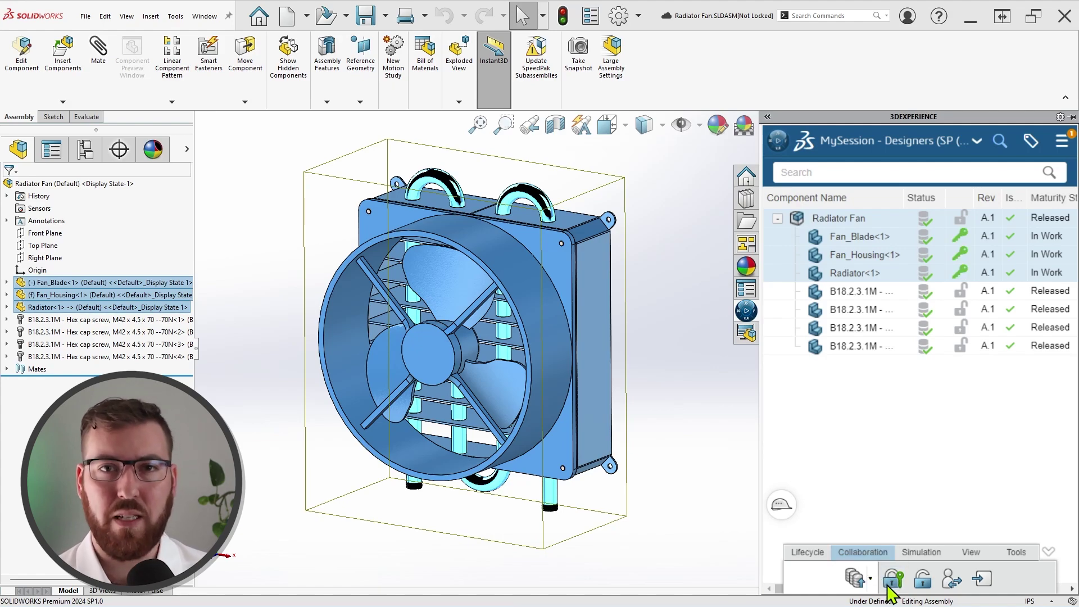
Step: Change the fan housing's diameter dimension to 100
click(656, 414)
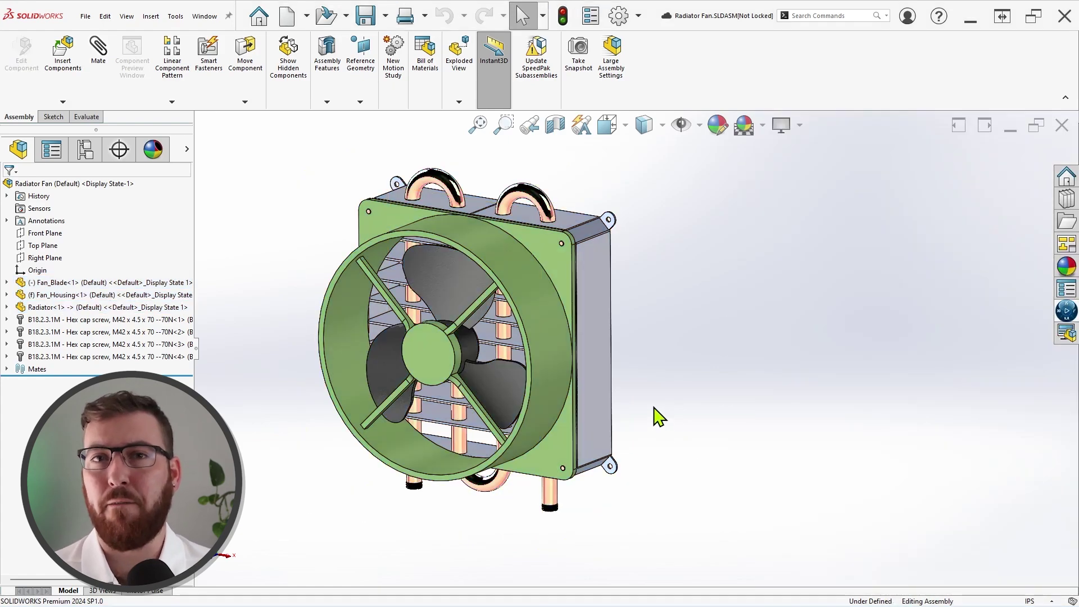
click(512, 279)
double_click(427, 179)
text(100)
key(Return)
Step: Edit the strut circular pattern and 45° strut angle for six struts, then rebuild
scroll(470, 497, down, 3)
double_click(495, 473)
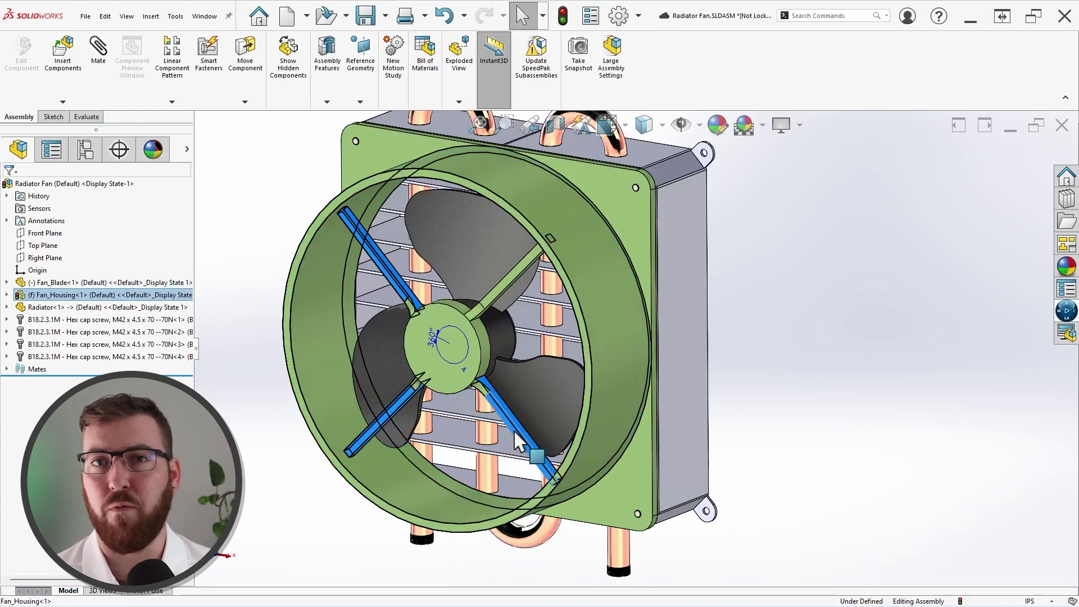
double_click(472, 391)
key(Return)
double_click(489, 295)
key(Escape)
click(767, 329)
scroll(767, 328, up, 3)
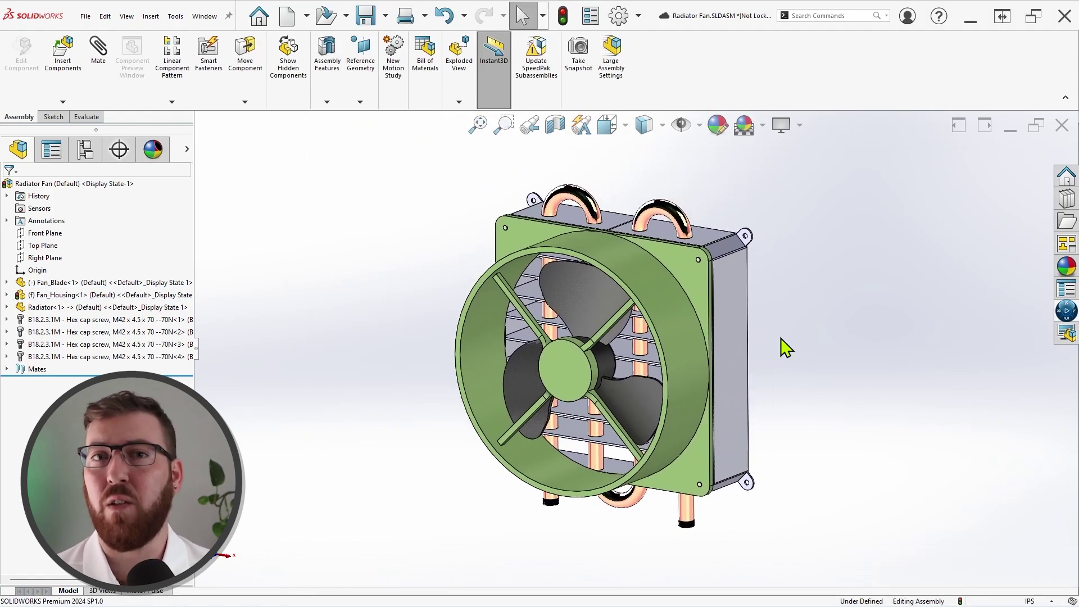
key(ctrl+b)
mouse_move(785, 347)
middle_down()
mouse_move(788, 356)
mouse_move(862, 325)
mouse_move(783, 349)
middle_up()
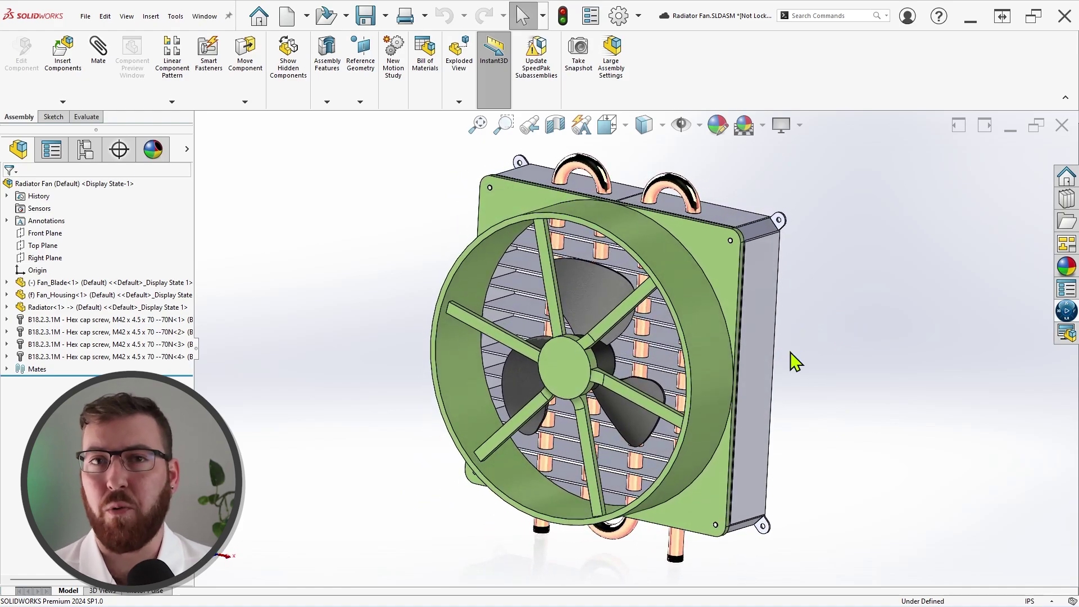
click(386, 16)
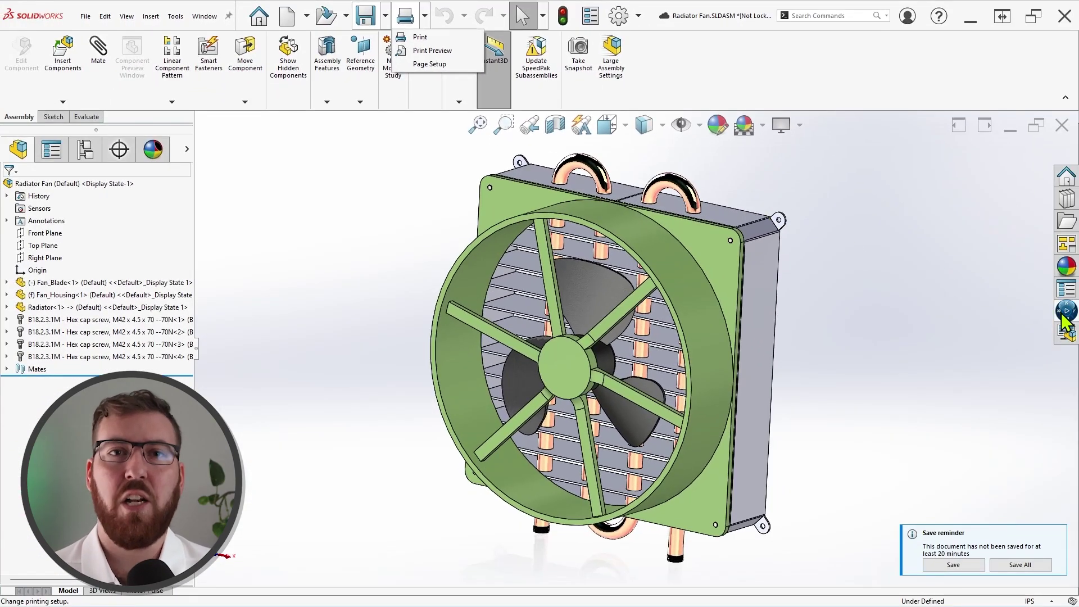
Step: Save Radiator Fan with options as a new revision for all files, unlocking after saving
click(1065, 314)
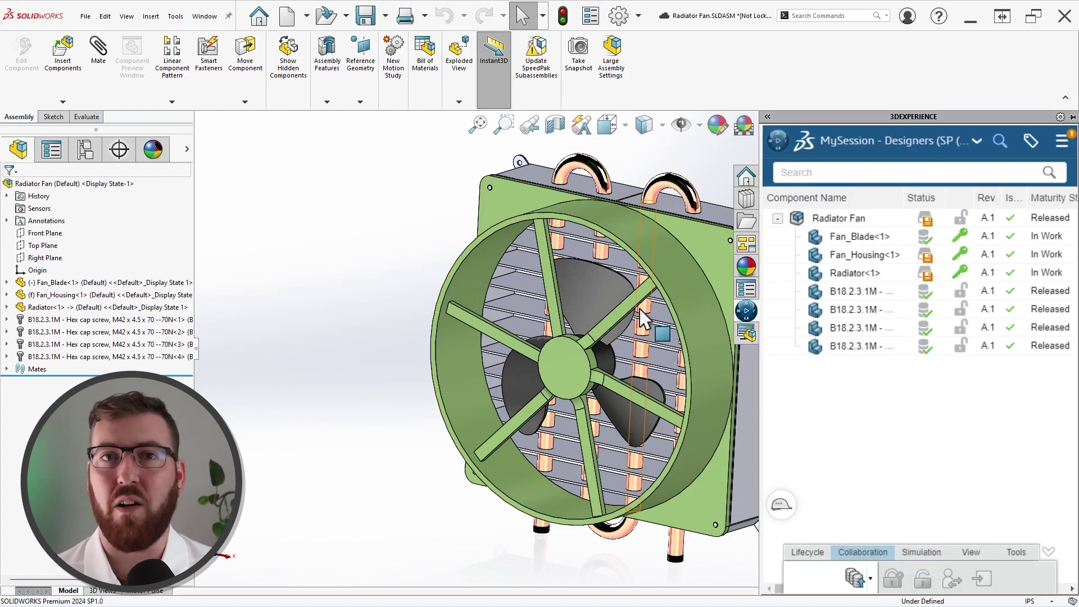
ctrl+middle_drag(644, 321, 506, 326)
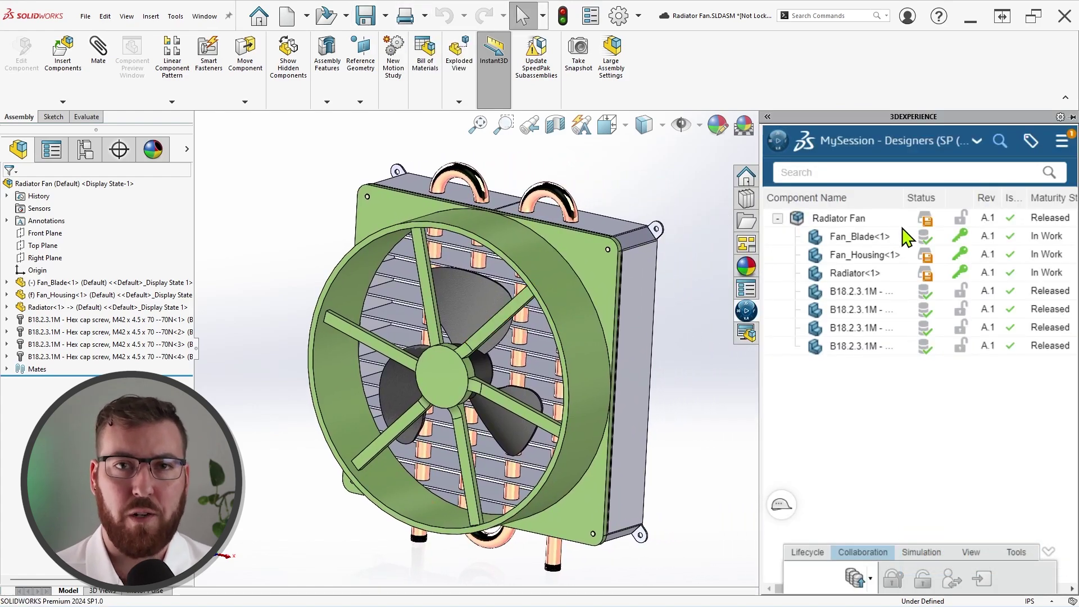
right_click(875, 217)
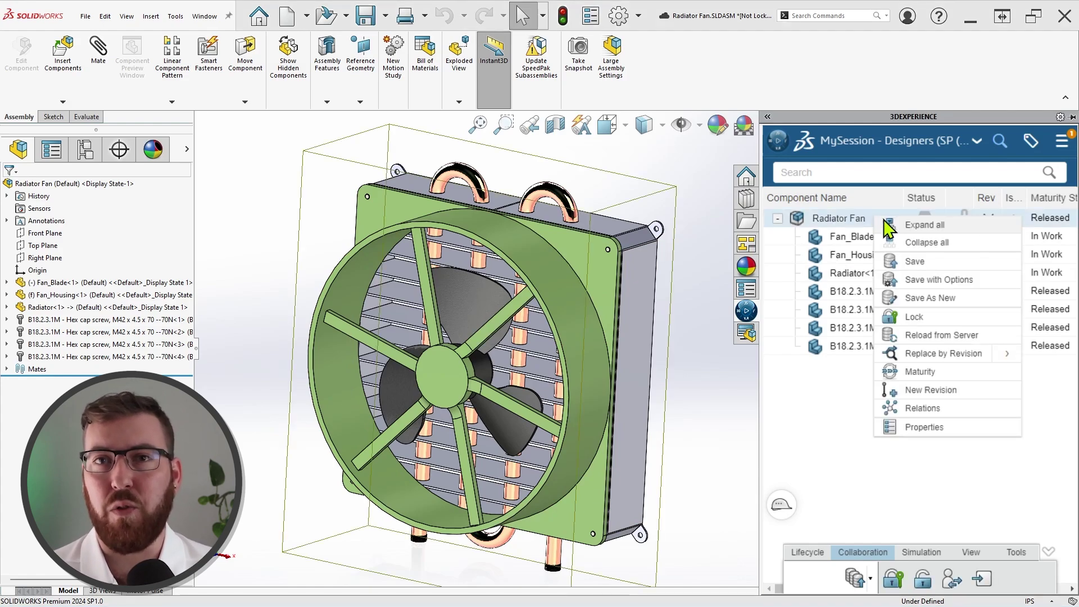
click(988, 279)
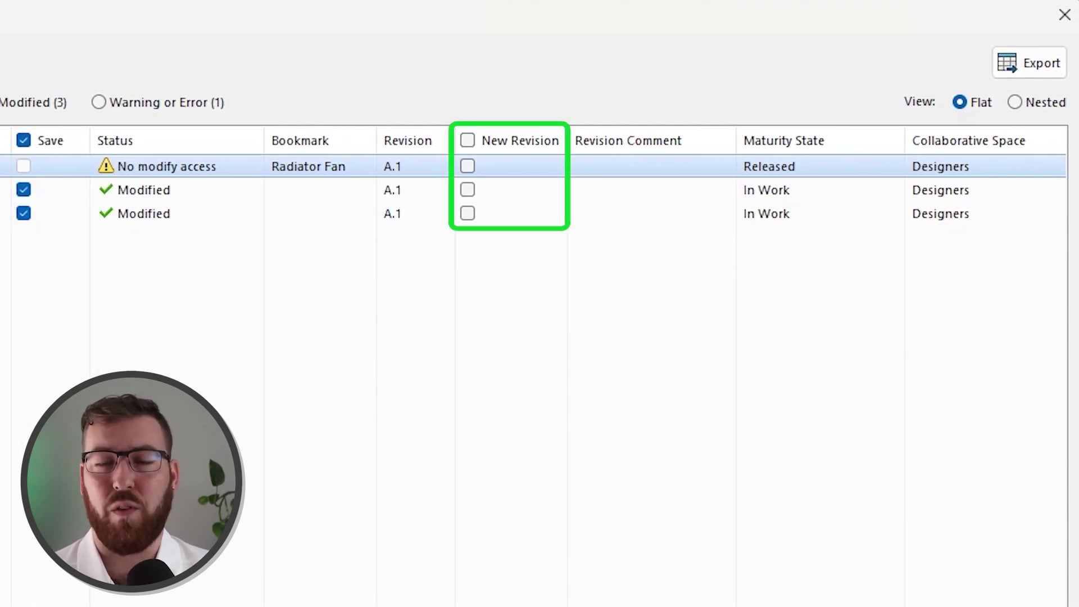
click(468, 141)
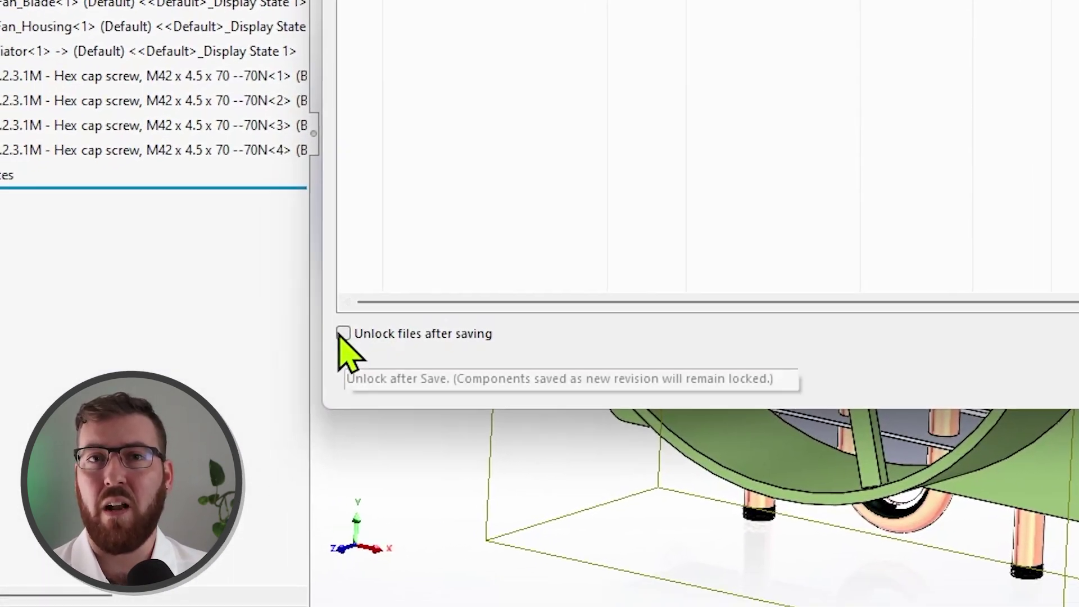
click(344, 333)
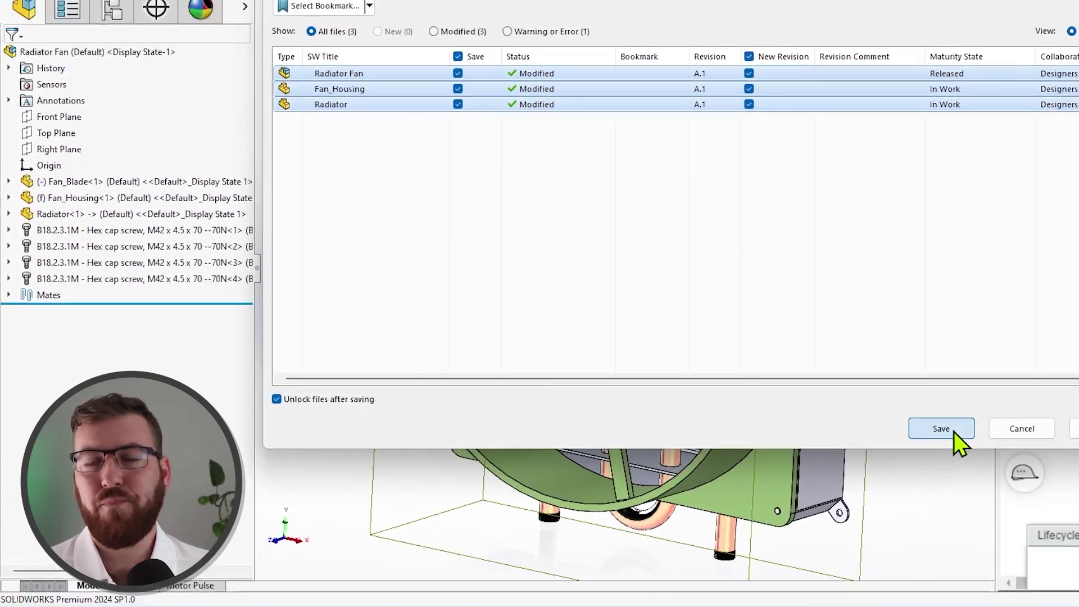
click(950, 429)
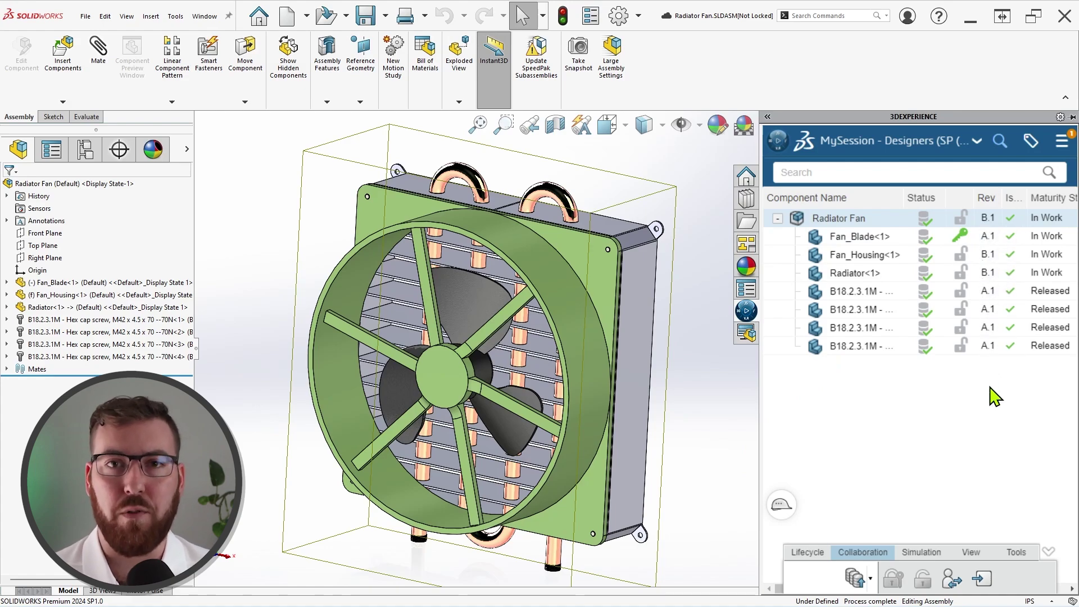
Step: Save the modified Radiator with the Radiator Fan bookmark and all files locked
right_click(871, 236)
click(971, 281)
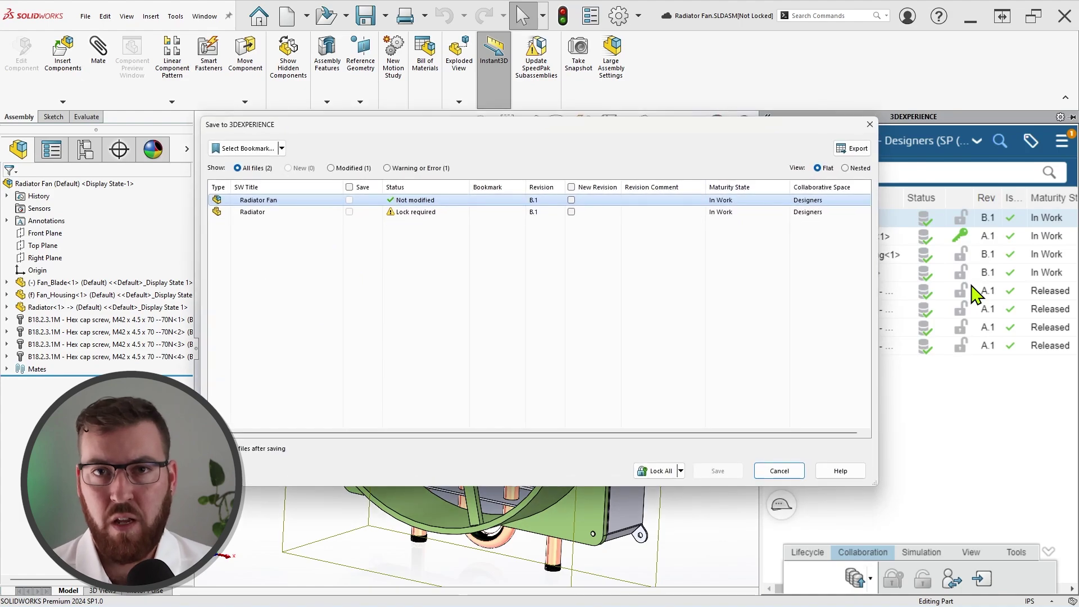
click(282, 149)
mouse_move(301, 178)
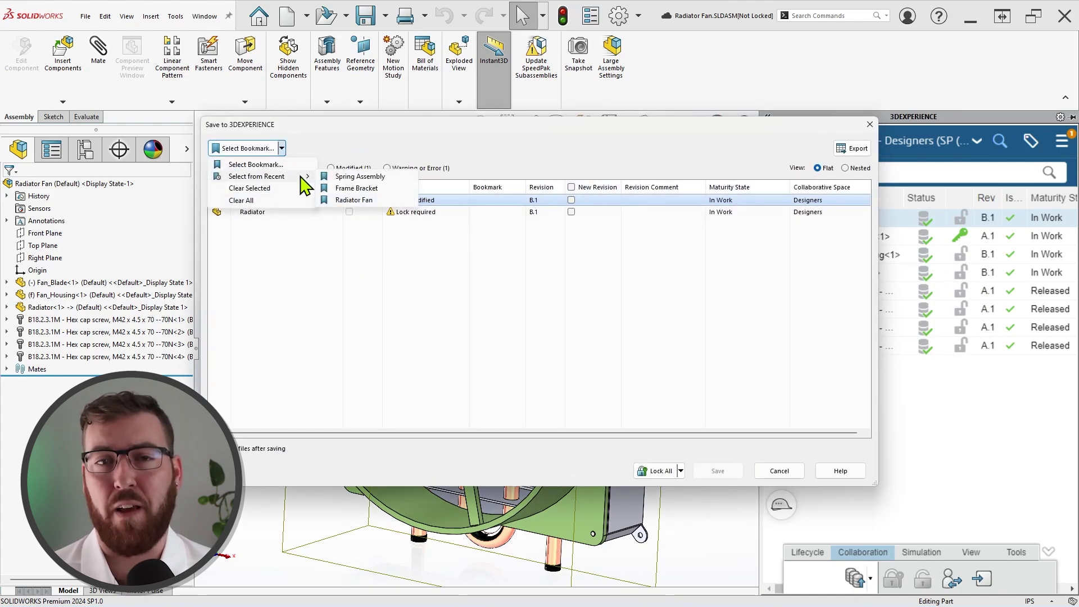
click(384, 202)
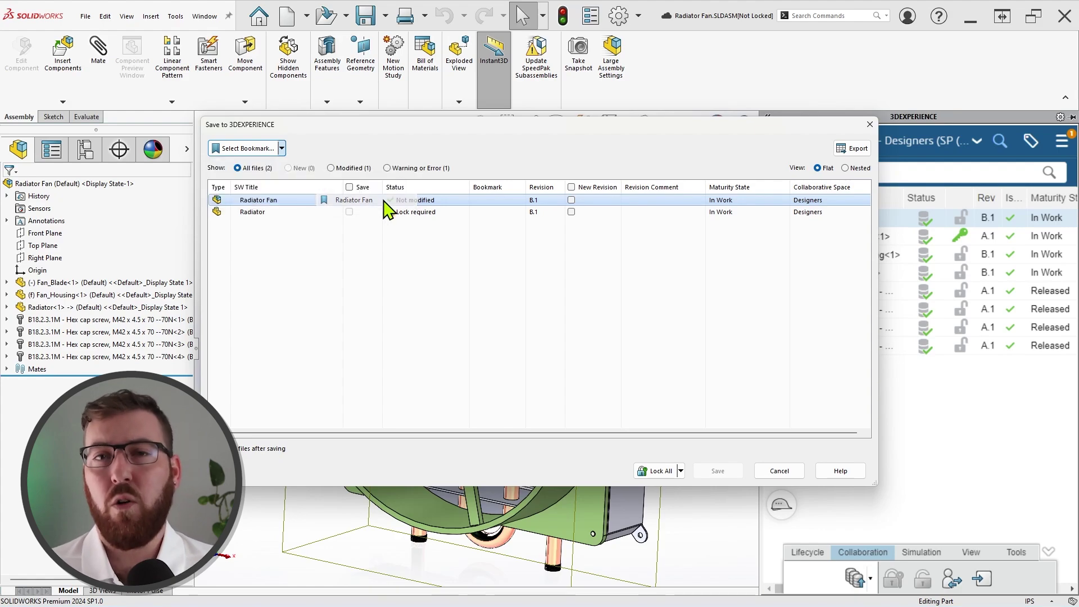
click(662, 471)
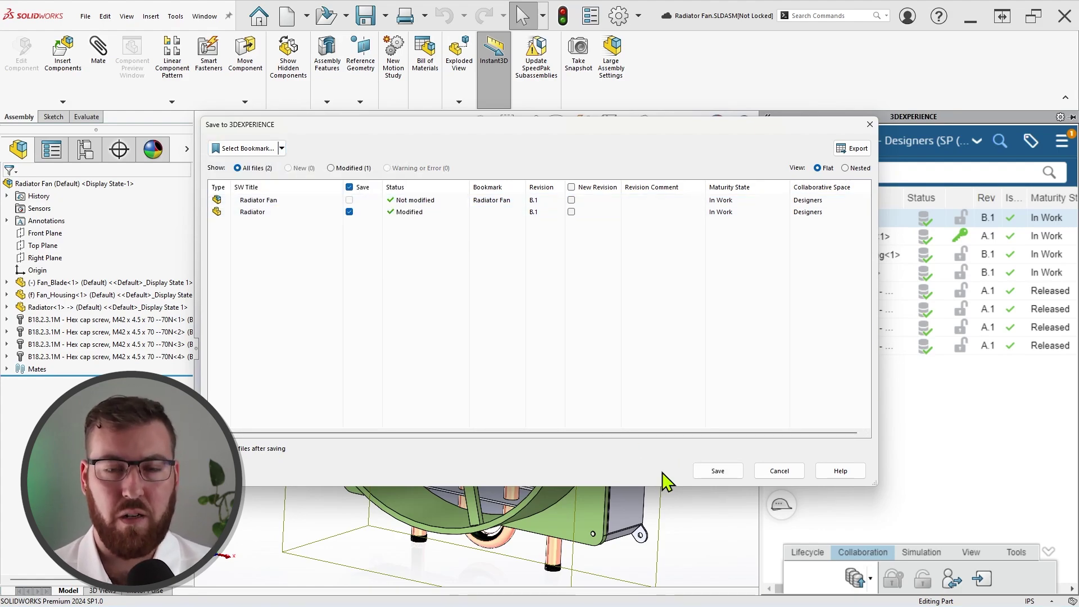
click(733, 475)
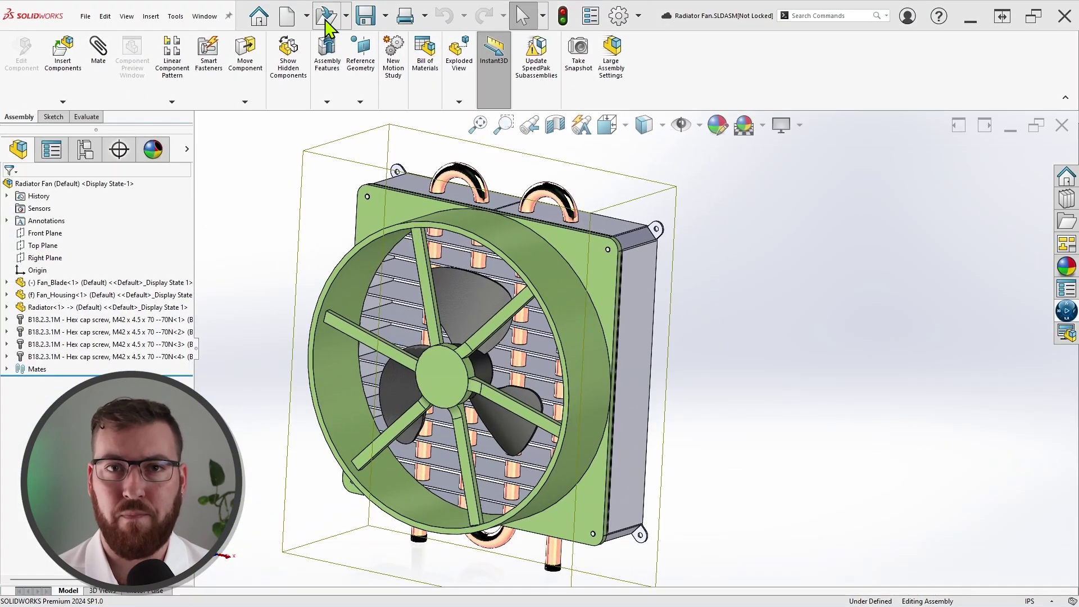
Step: Open revision A.1 of the Radiator Fan assembly from its 3DEXPERIENCE bookmark
click(326, 18)
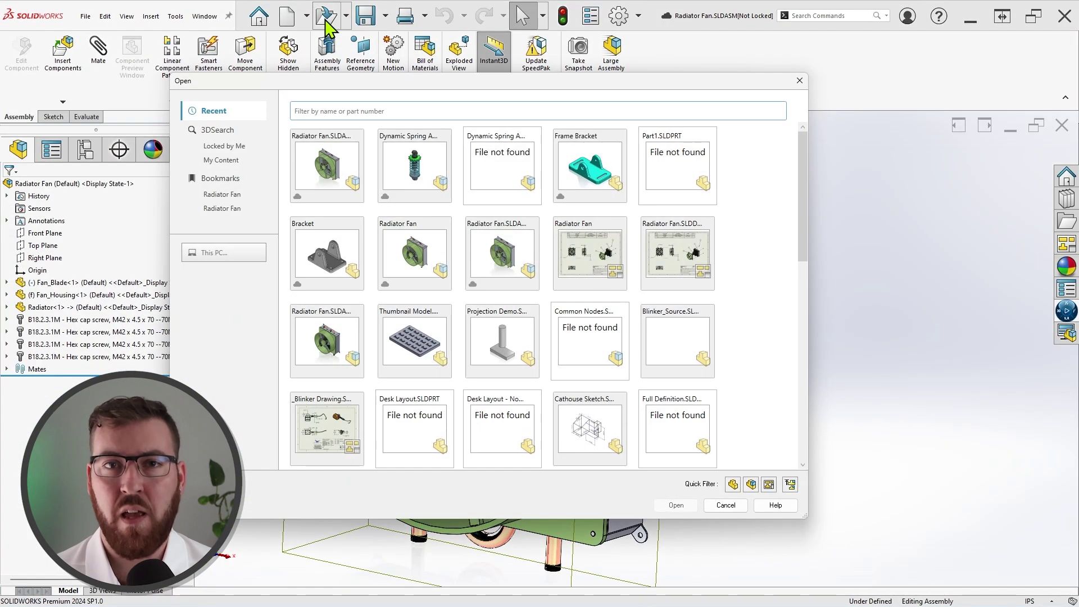
click(238, 194)
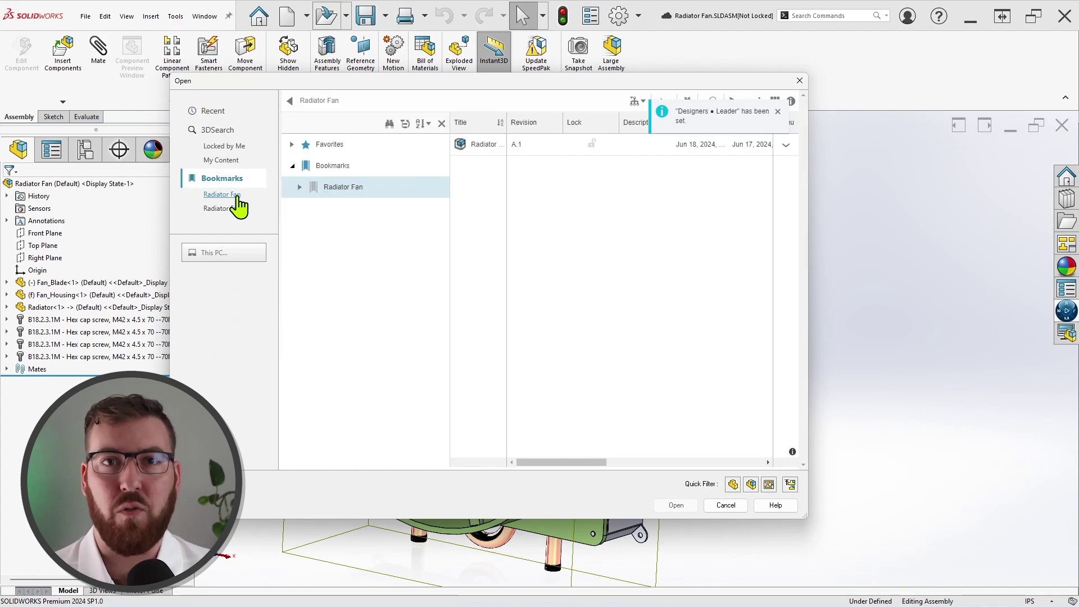
click(519, 145)
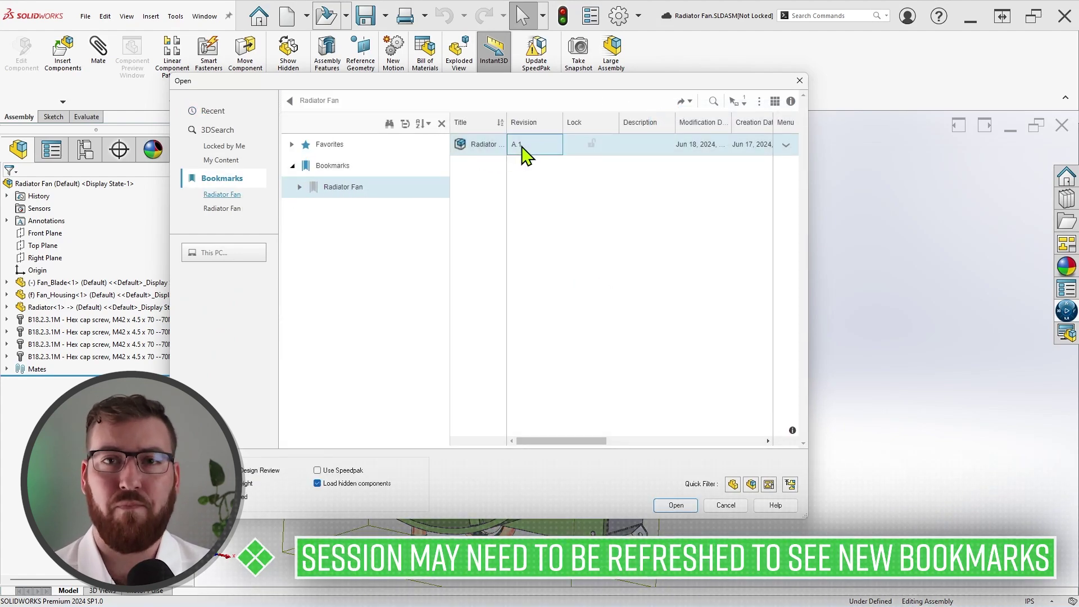
click(685, 506)
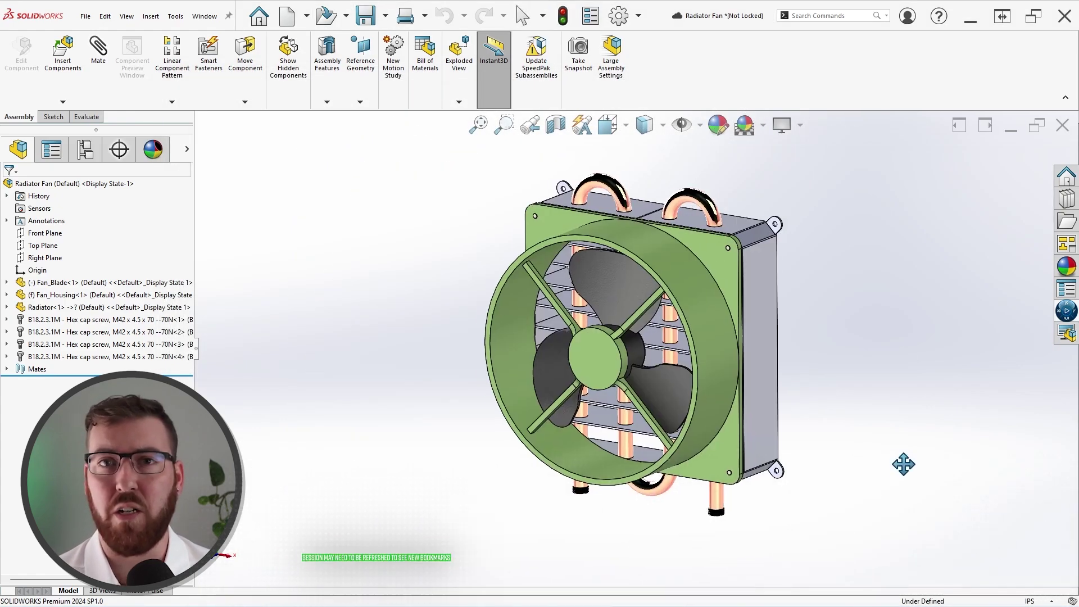
Step: Select Fan_Blade, Fan_Housing and Radiator in the 3DEXPERIENCE list and unlock them
ctrl+middle_drag(899, 463, 729, 463)
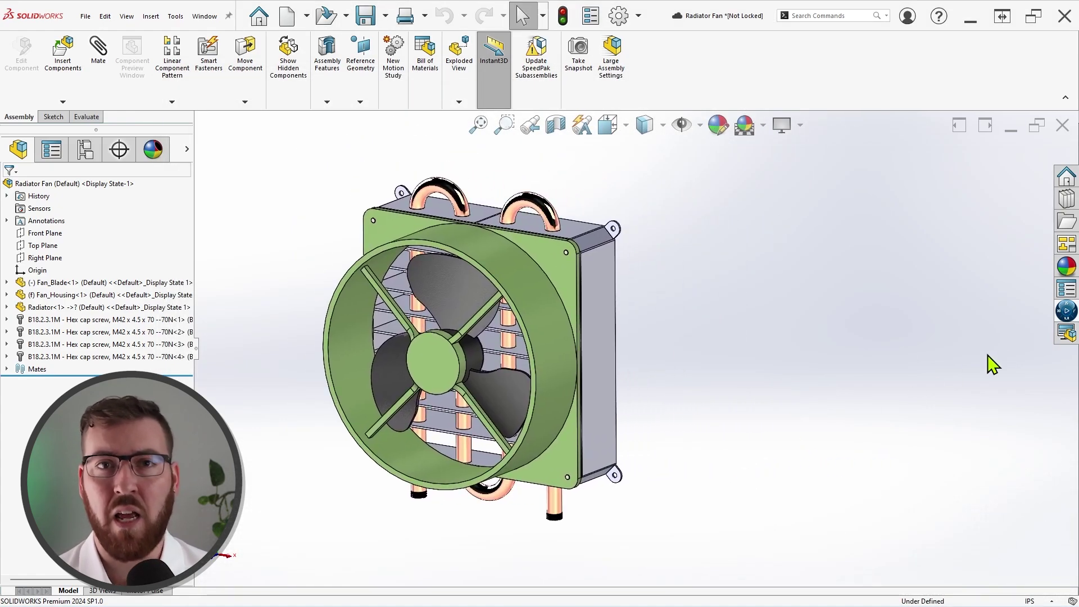
click(1070, 314)
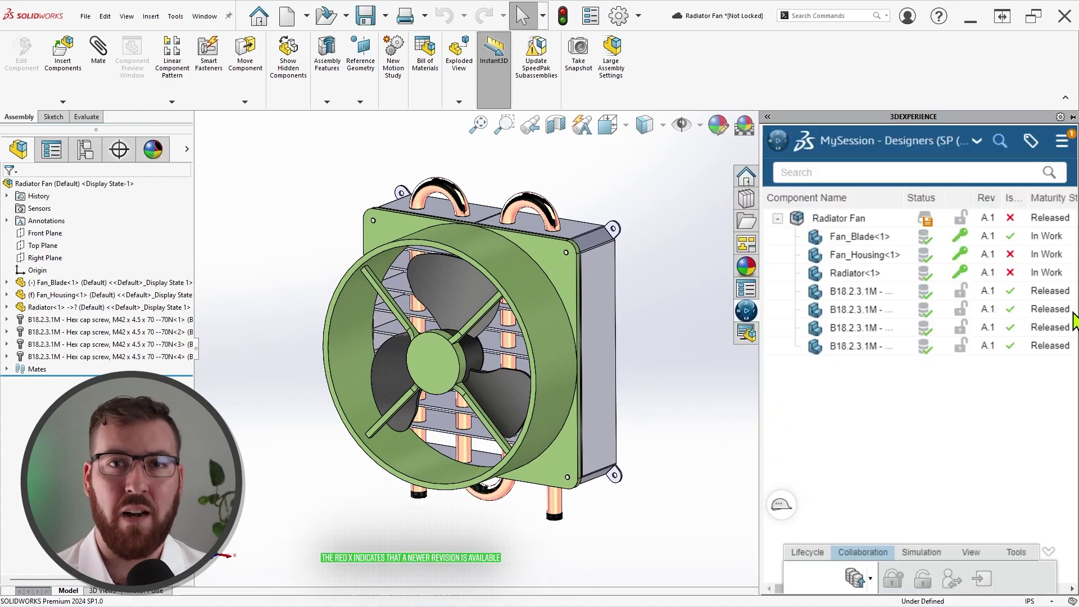
click(868, 239)
shift+click(864, 275)
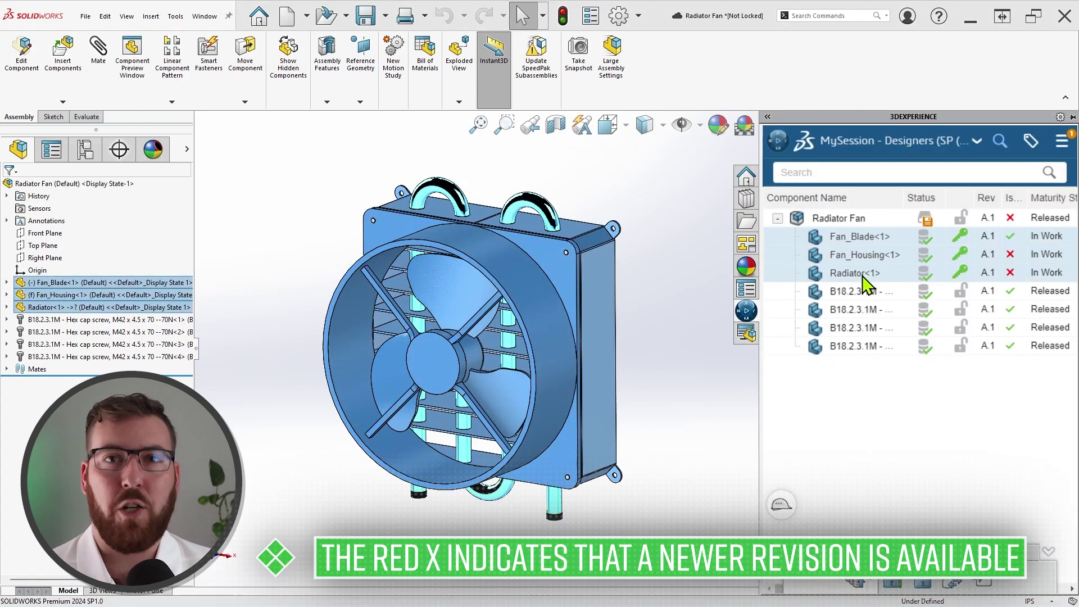
click(921, 581)
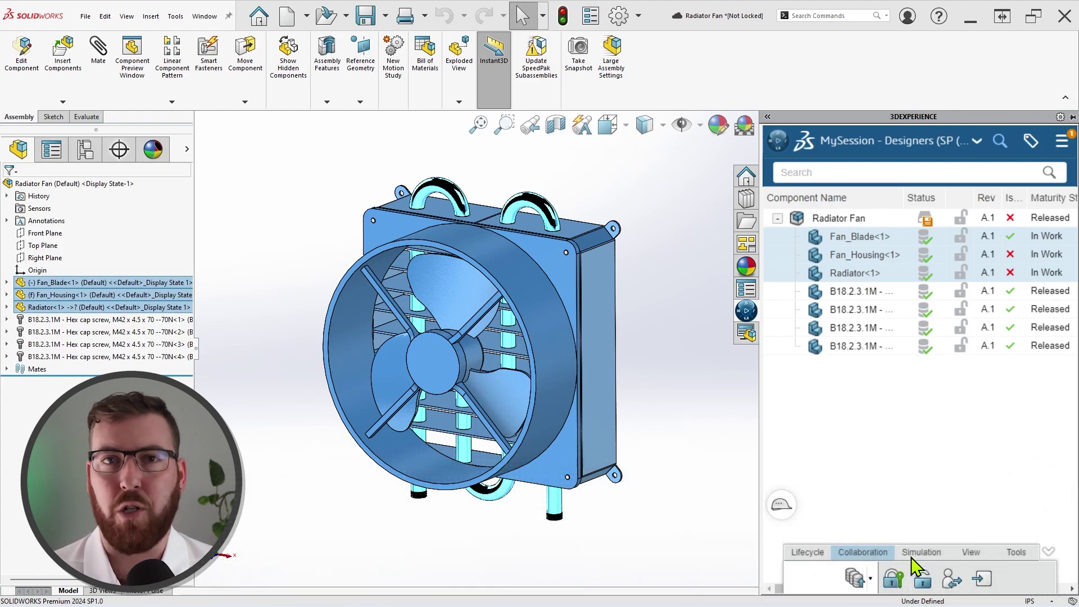
Step: Replace Fan_Housing and Radiator with their latest revisions
right_click(894, 255)
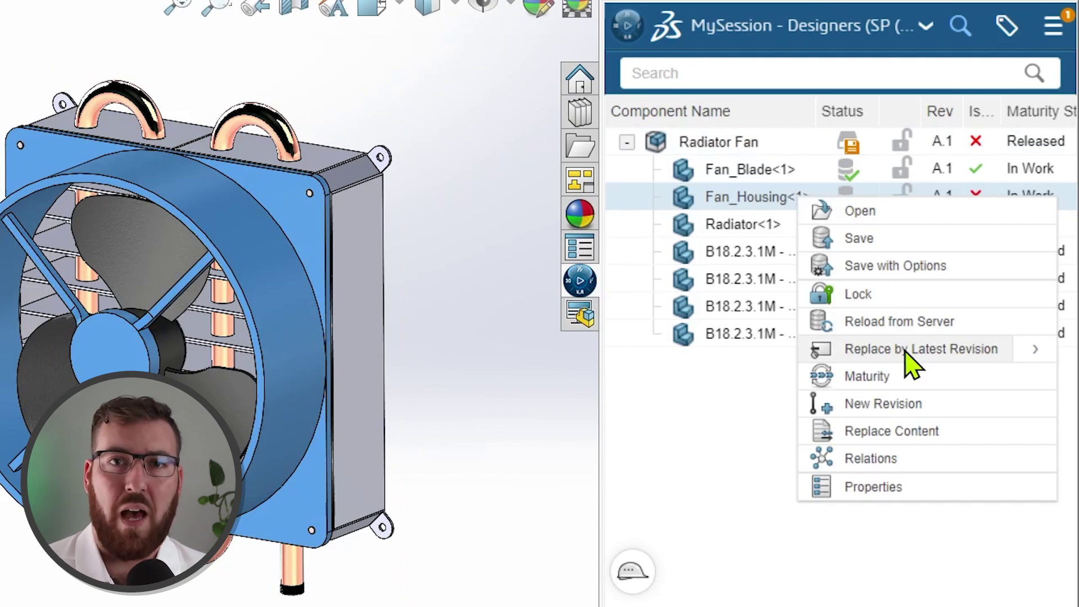
click(906, 349)
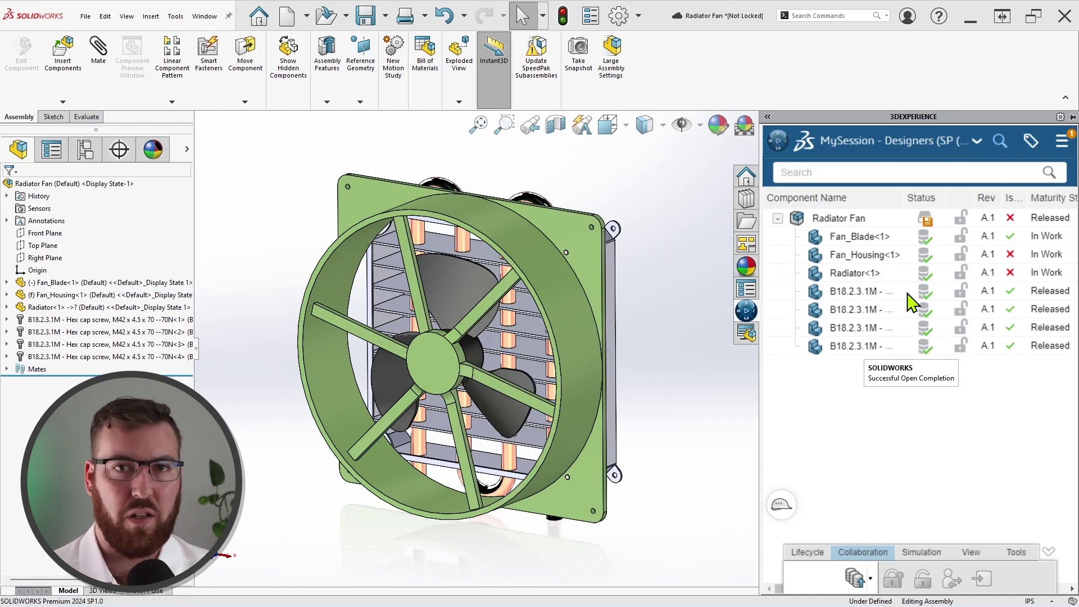
right_click(892, 274)
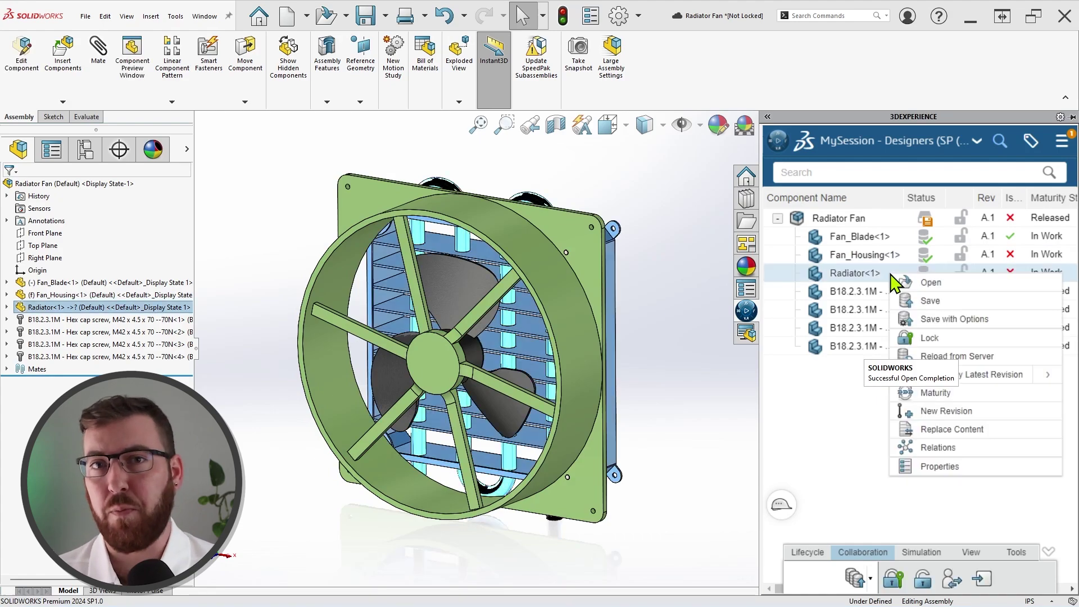
click(971, 382)
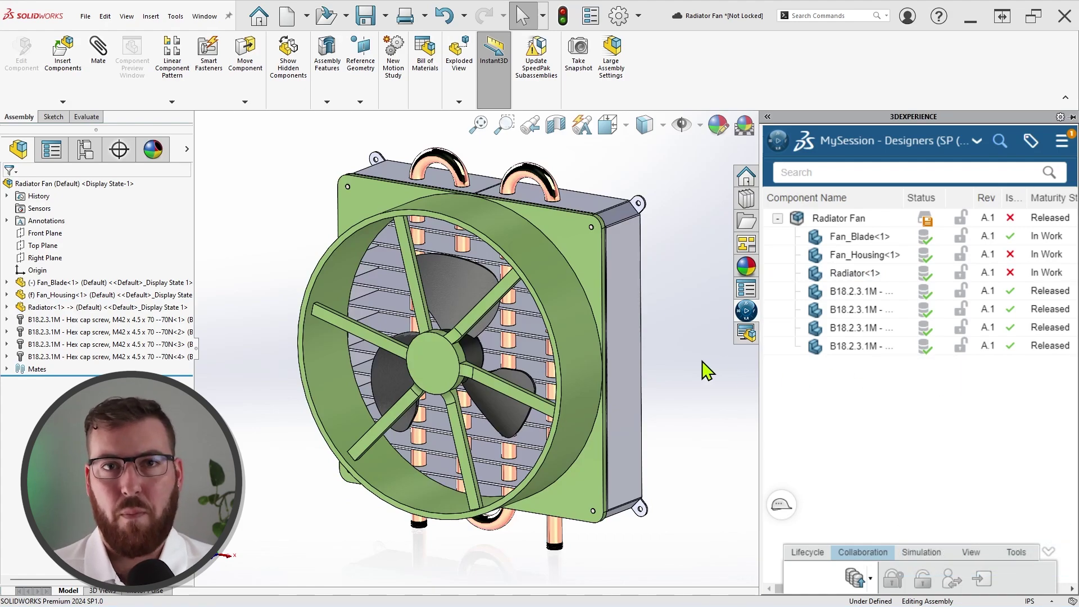
Step: Refresh MySession from the session options to load the new bookmarks
click(982, 147)
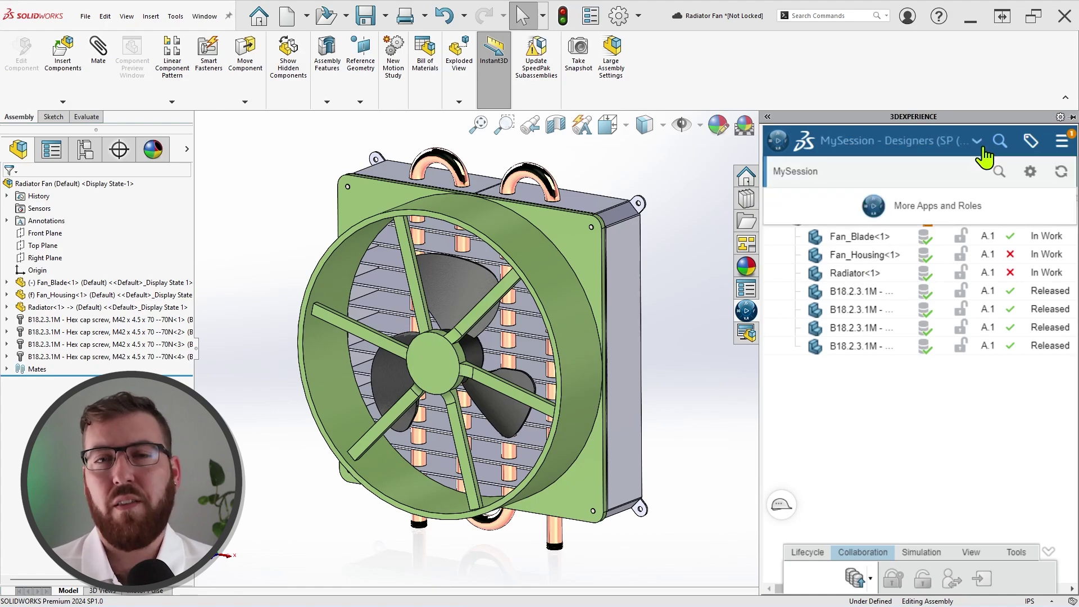
click(1062, 172)
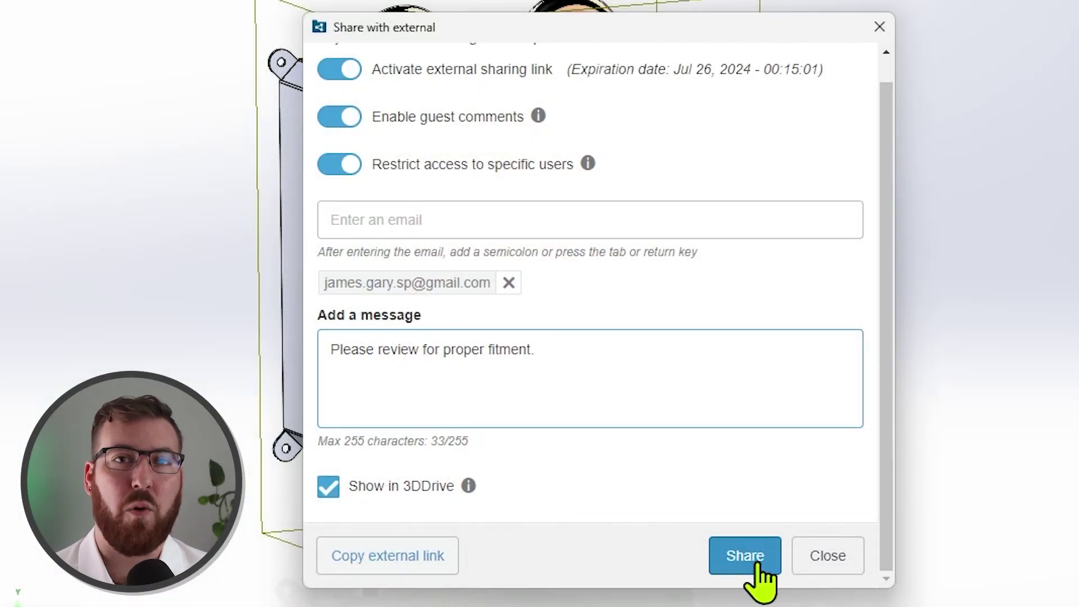
Step: Send the share invitation, then open the Radiator Fan.3dxml link in the Gmail message
click(745, 562)
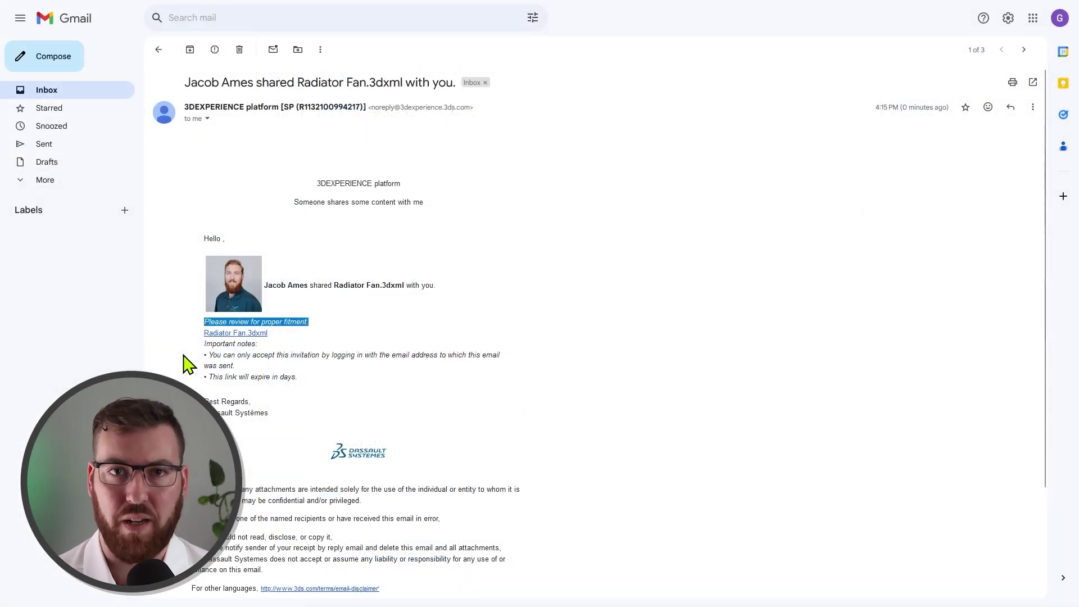
click(228, 334)
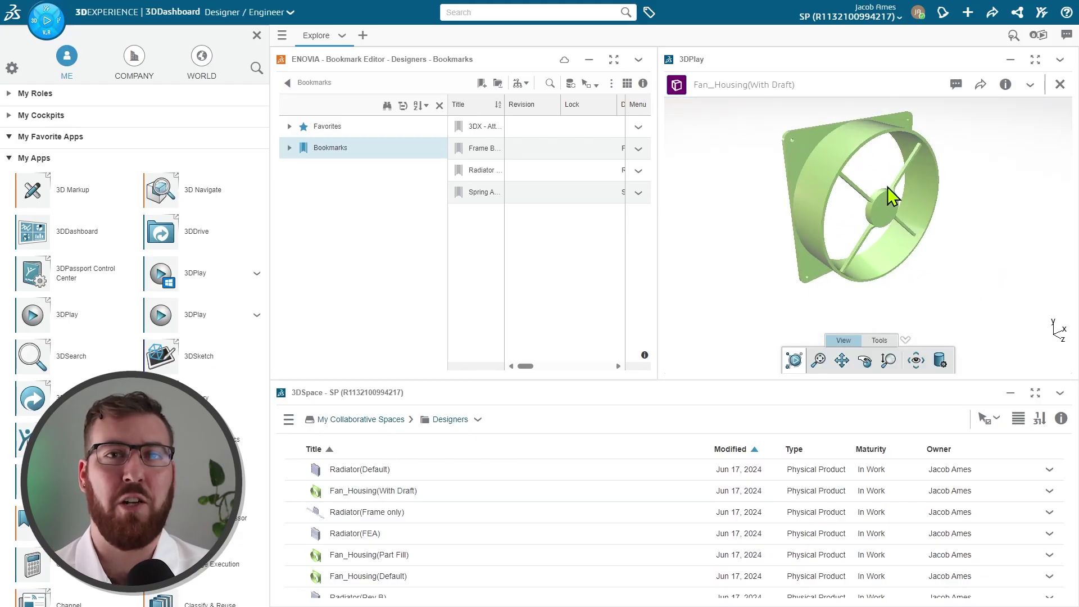
Step: Rotate the housing in 3DPlay and measure its ring edge
drag(889, 196, 873, 270)
click(880, 340)
click(852, 361)
click(797, 238)
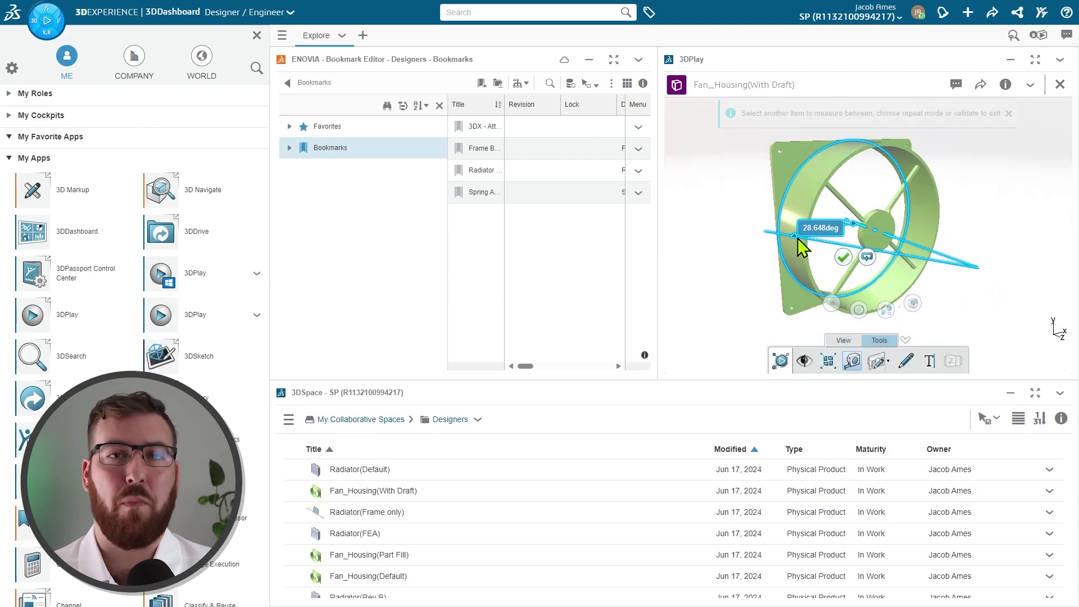
key(Escape)
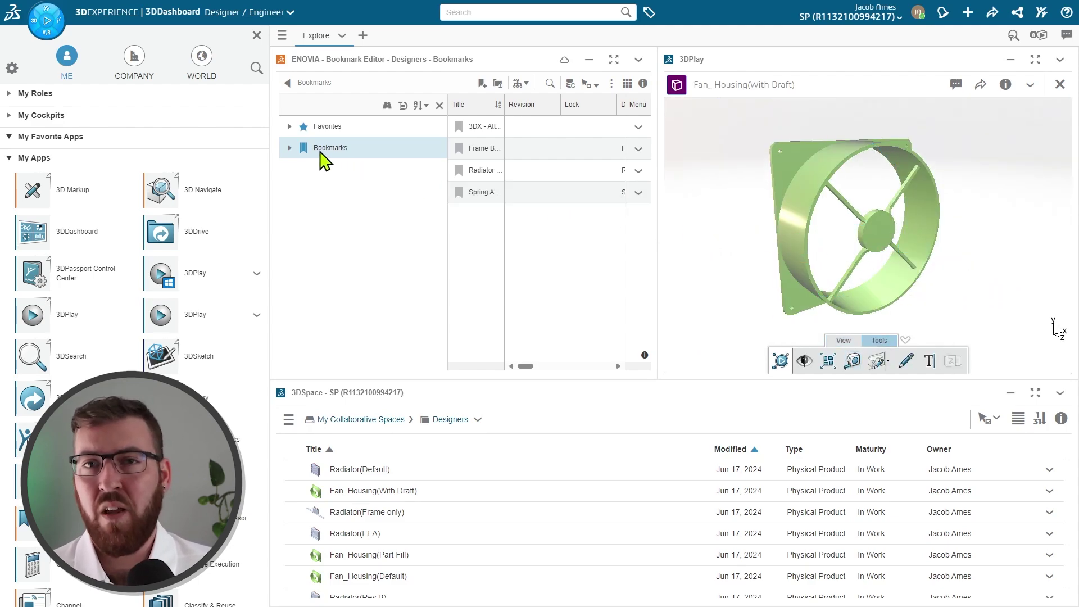
Step: Add Fan_Housing(With Draft) to the Radiator Fan bookmark and mark the task card complete
click(289, 148)
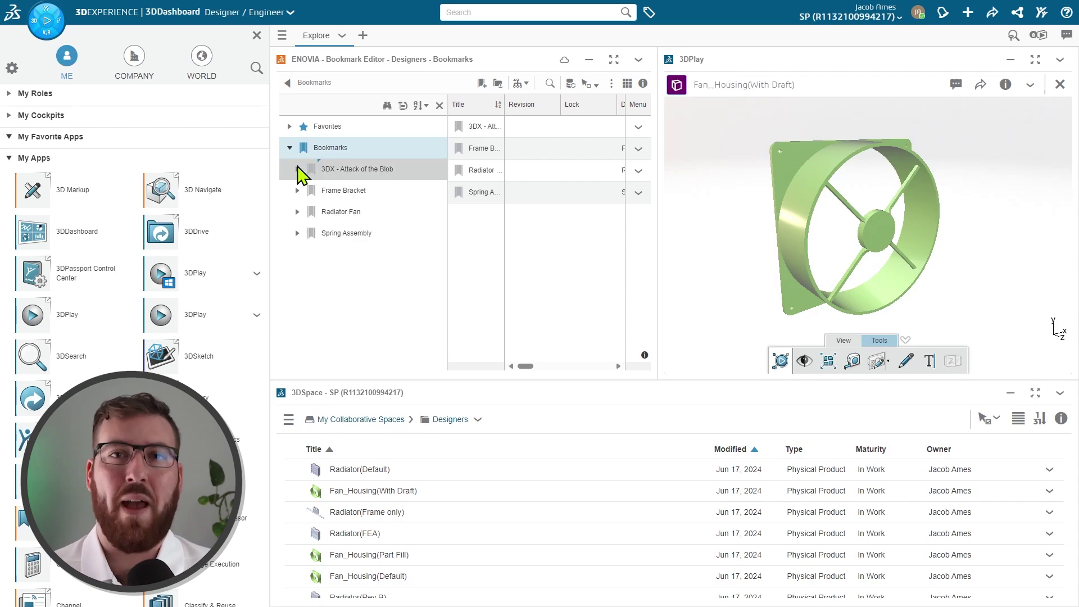
drag(409, 502, 353, 211)
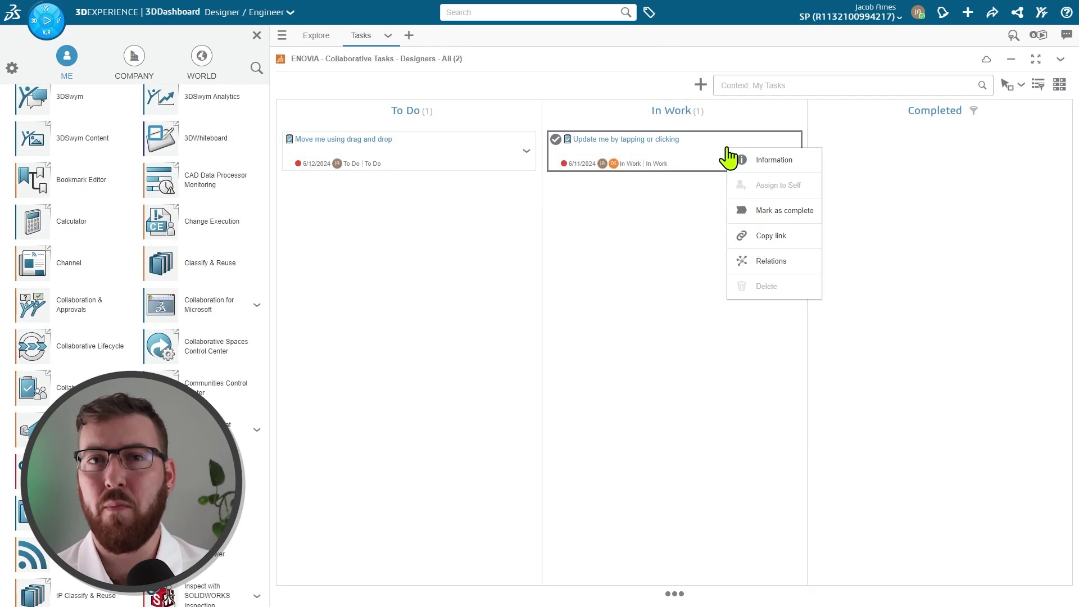
click(781, 214)
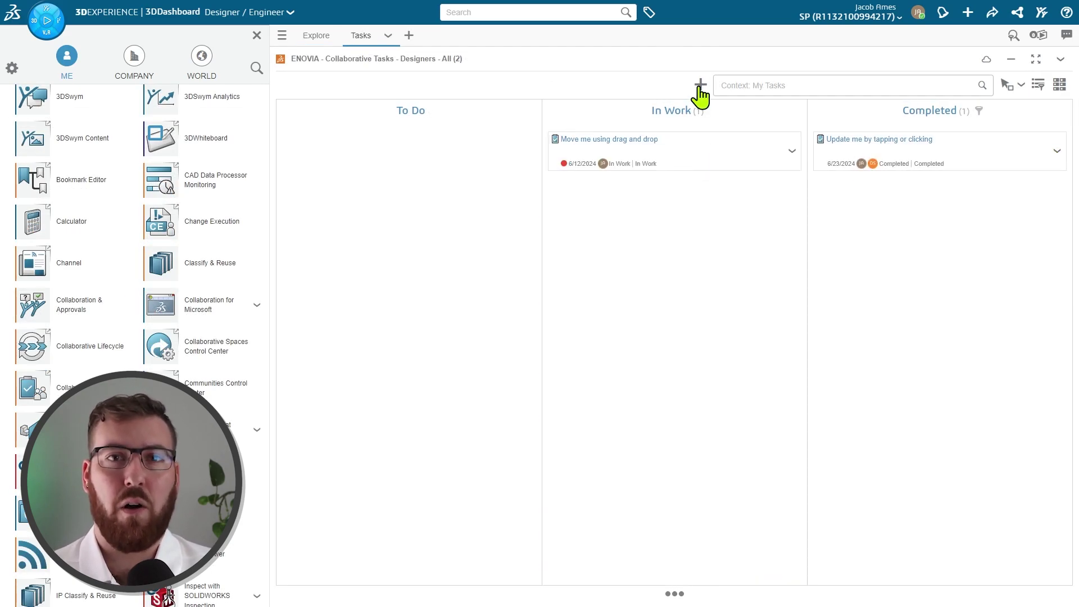
Step: Create task 'Update Spring Assembly Coils' described 'Increase to 12 coils' and search for an assignee
click(700, 85)
text(Update Spring Assembly Coils)
click(639, 371)
text(Increase to 12 coils)
click(723, 473)
click(895, 87)
click(999, 131)
text(Daryl)
middle_drag(815, 415, 752, 374)
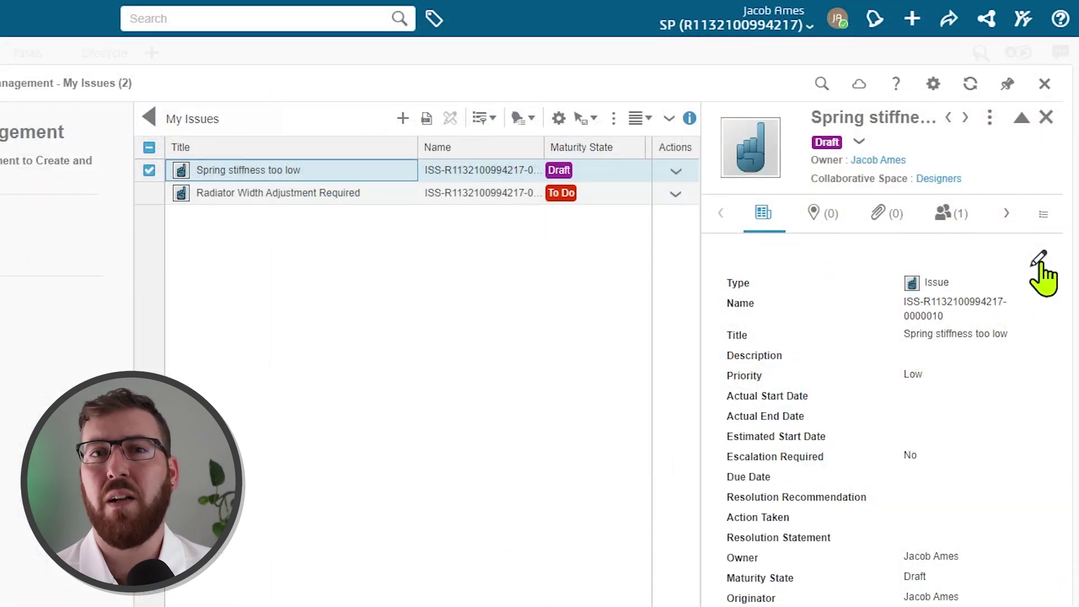
Step: Set the issue priority to High and estimated start date to June 30, browsing due date to July
click(1039, 258)
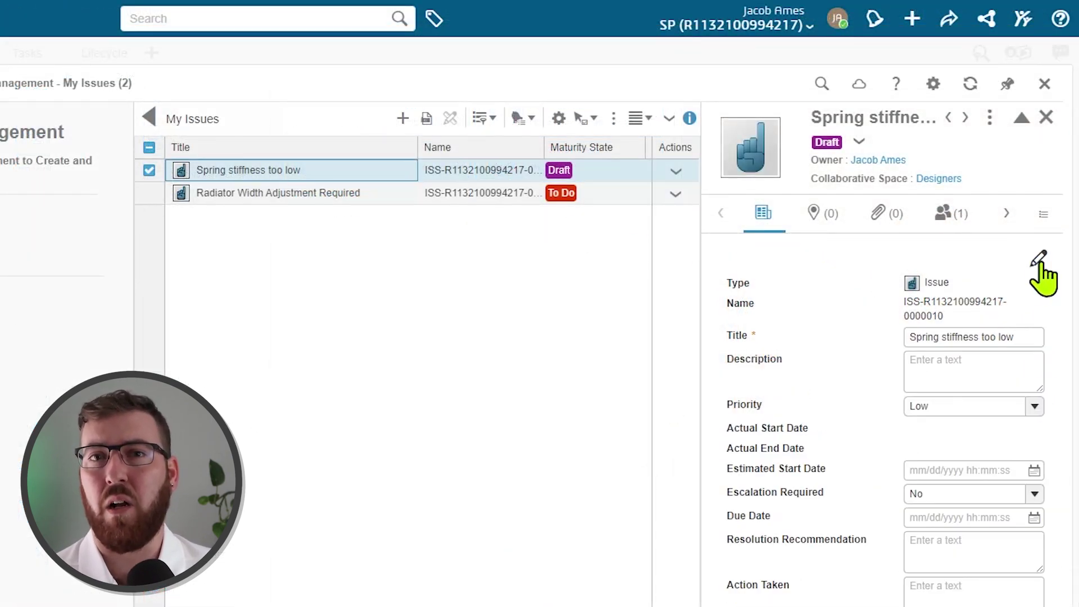
click(1035, 406)
click(997, 484)
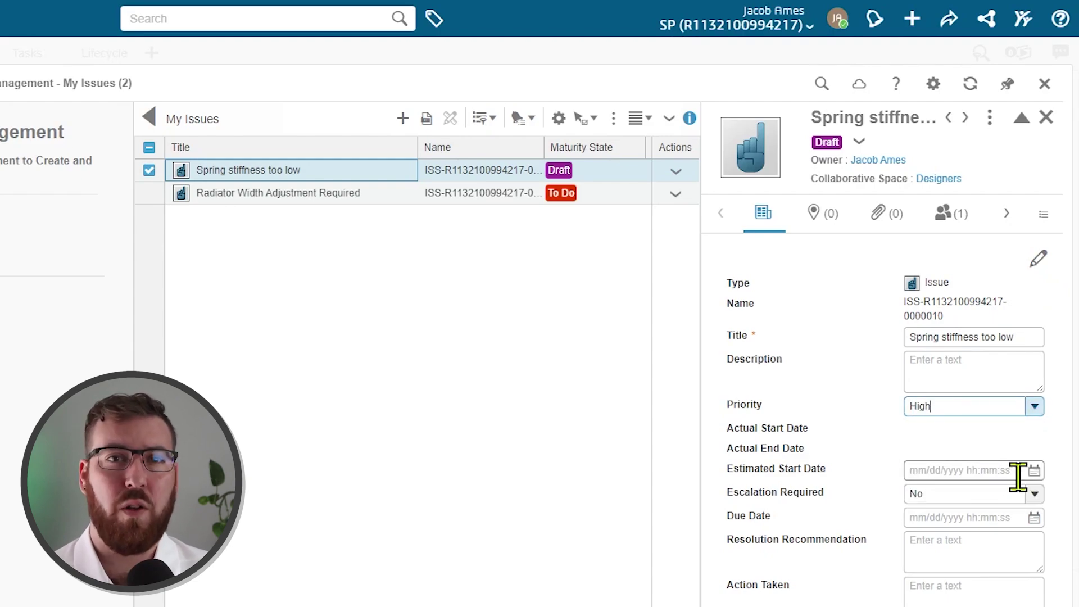
click(1034, 470)
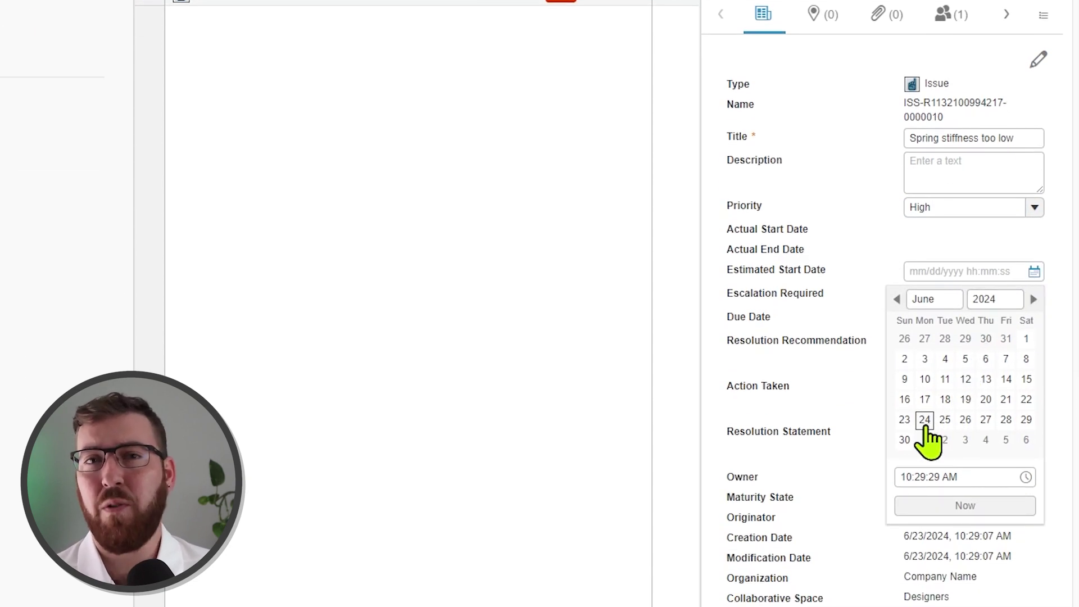
click(903, 440)
click(1034, 318)
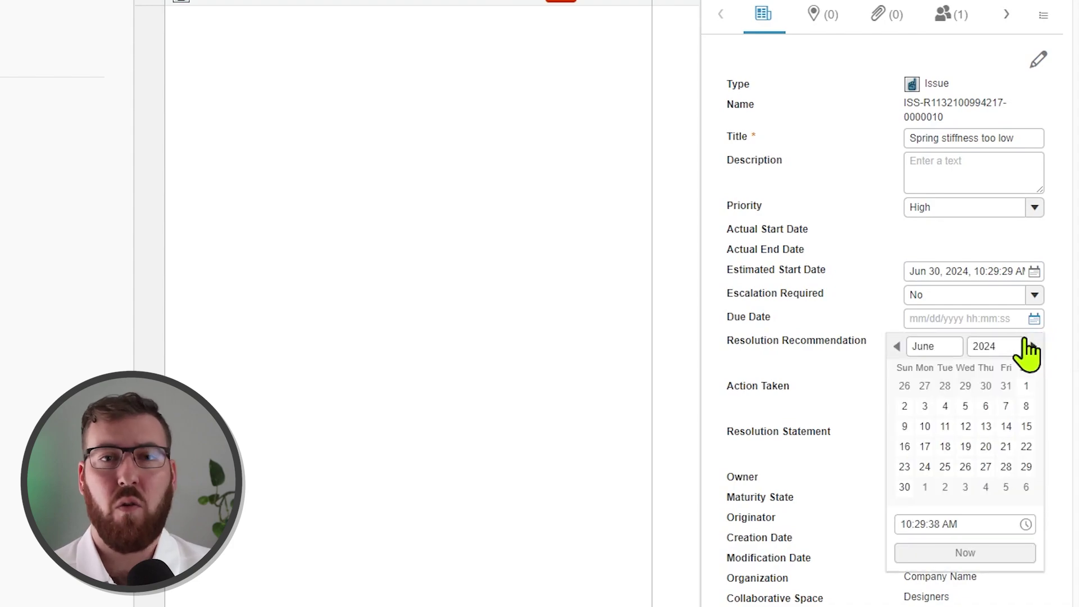
click(1032, 347)
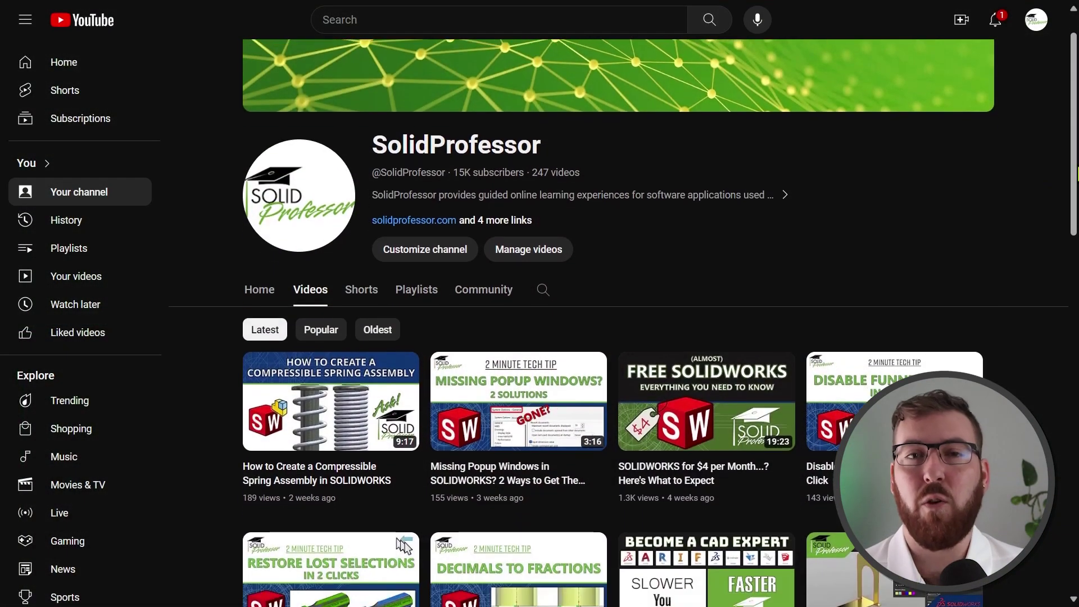
Step: Scroll down the SolidProfessor Videos page to reveal older SOLIDWORKS and 3DEXPERIENCE tutorials
scroll(618, 393, down, 2)
scroll(618, 337, down, 3)
scroll(619, 337, down, 3)
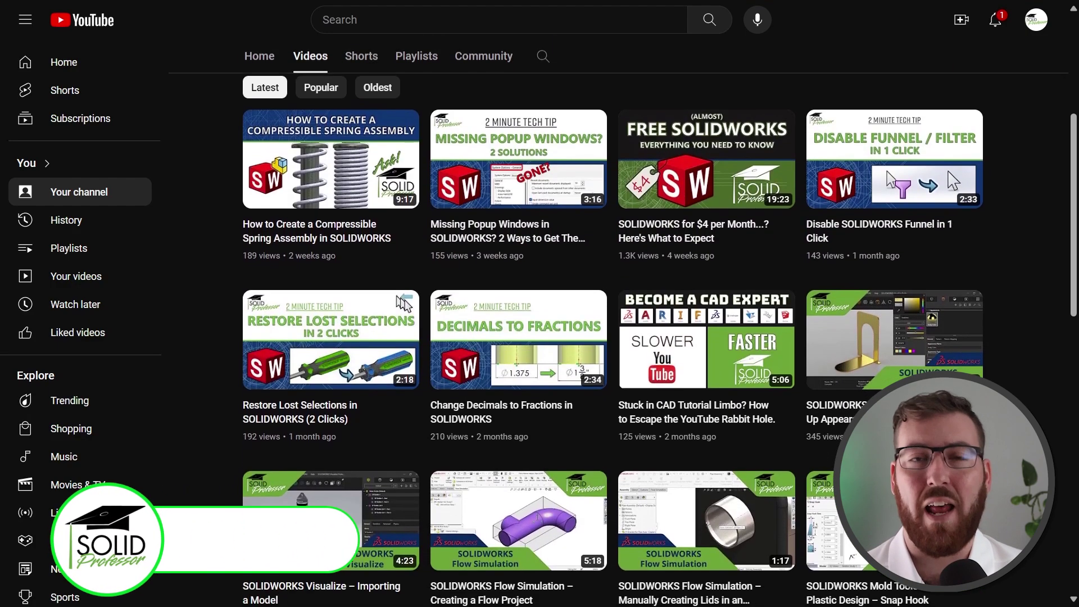
scroll(619, 337, down, 3)
scroll(618, 338, down, 3)
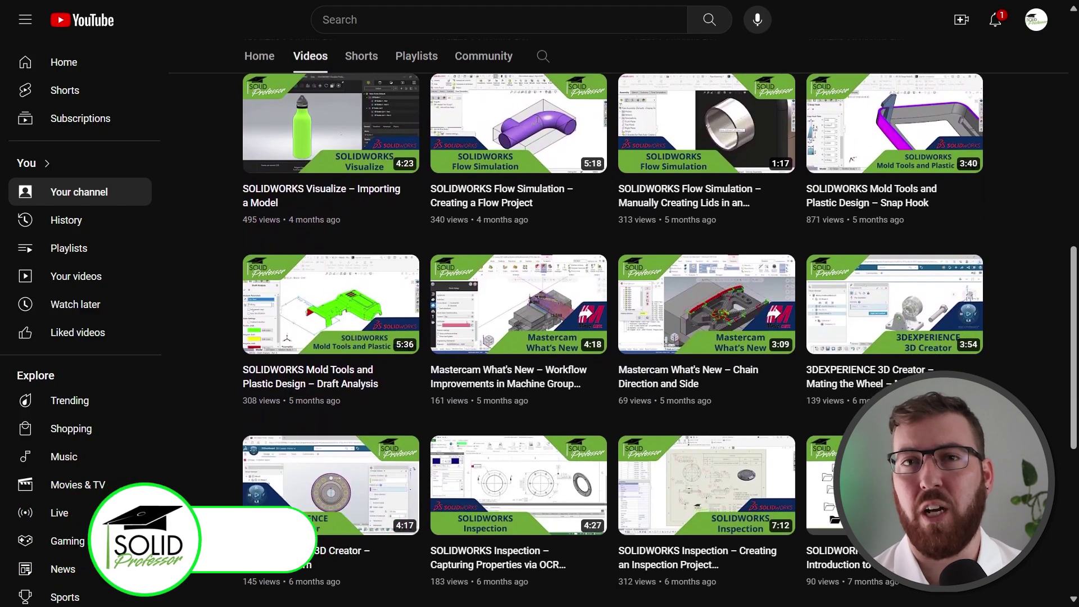